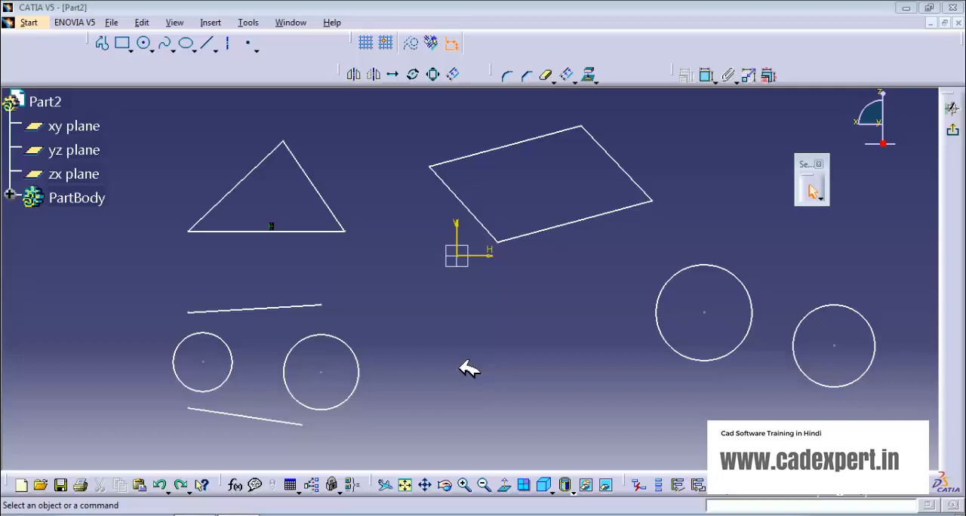
{"action": "left_click", "coordinate": [216, 24]}
{"action": "mouse_move", "coordinate": [232, 58]}
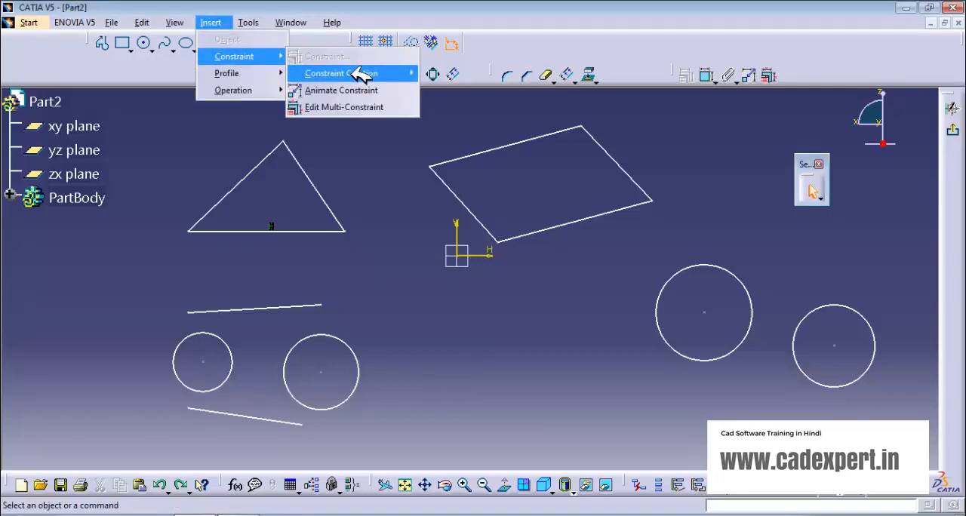
{"action": "left_click", "coordinate": [706, 99]}
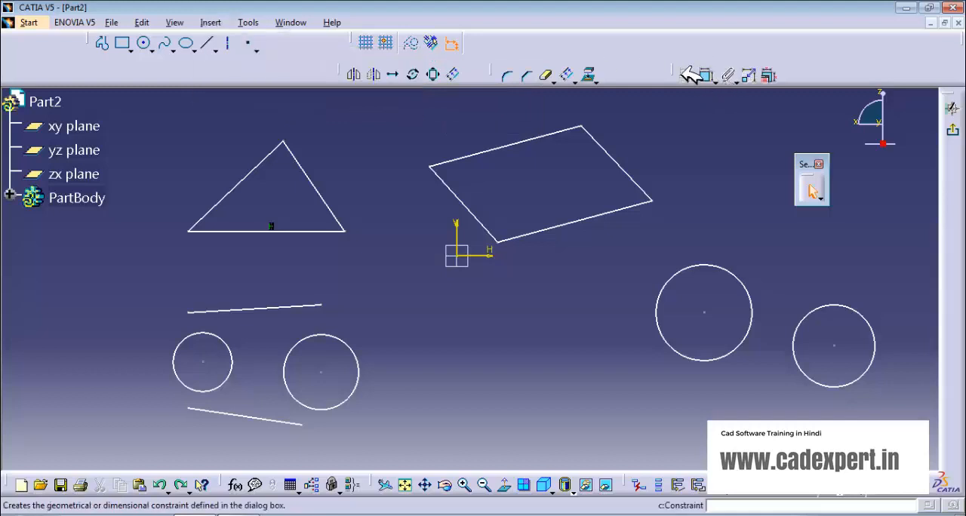
{"action": "mouse_move", "coordinate": [689, 74]}
{"action": "left_mouse_down"}
{"action": "mouse_move", "coordinate": [669, 134]}
{"action": "mouse_move", "coordinate": [683, 72]}
{"action": "left_mouse_up"}
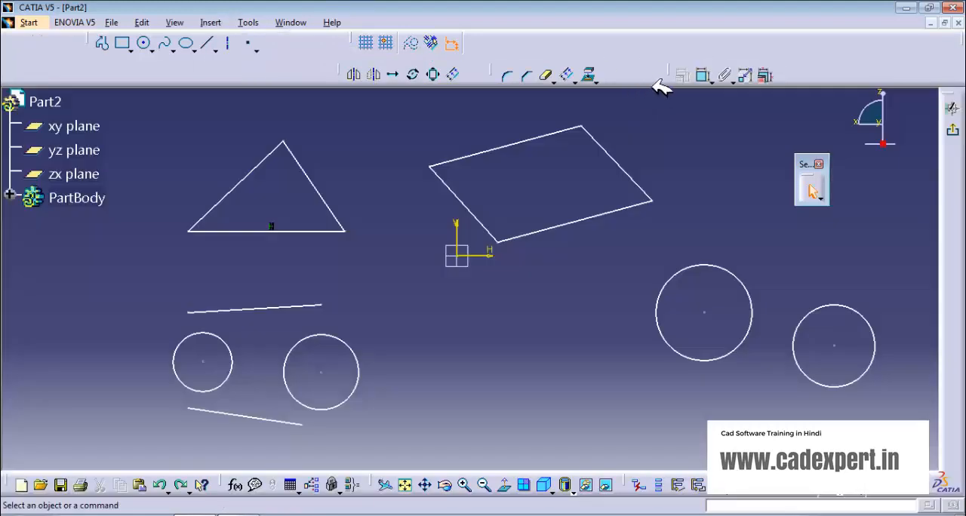
- Add length dimensions to the triangle's horizontal base and its right sloping side
{"action": "left_click", "coordinate": [705, 76]}
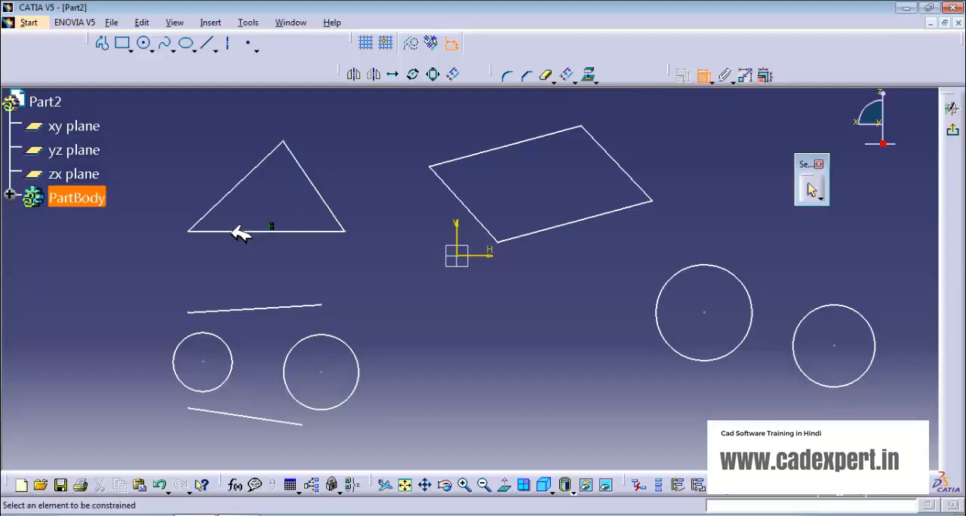
{"action": "left_click", "coordinate": [241, 231]}
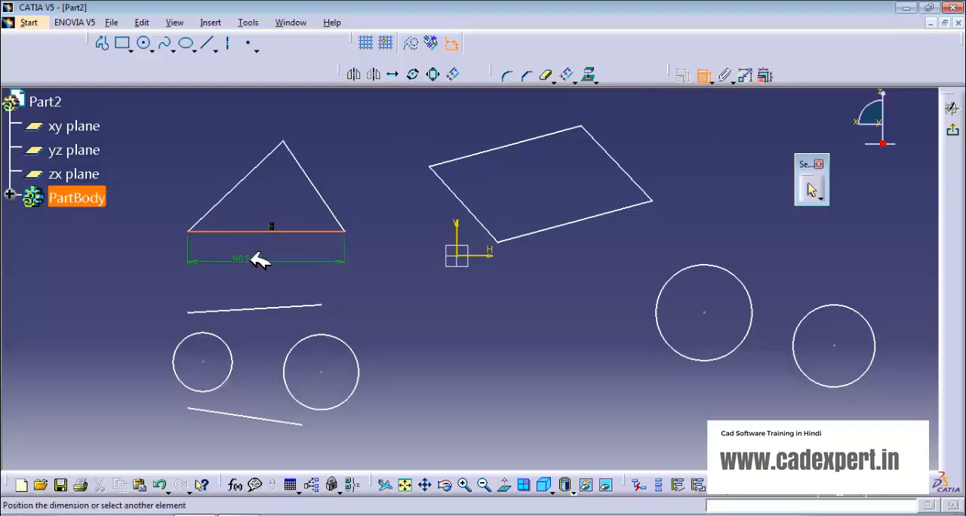
{"action": "left_click", "coordinate": [259, 259]}
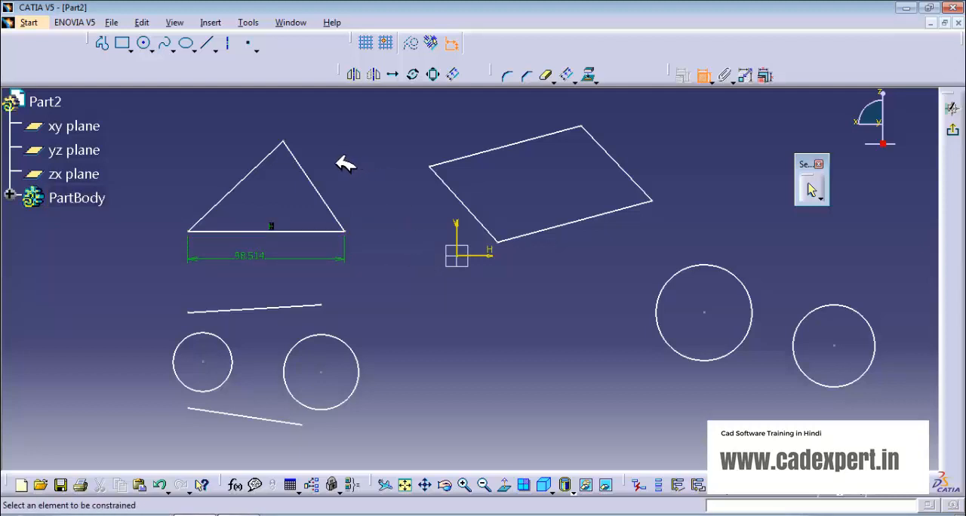
{"action": "left_click", "coordinate": [317, 181]}
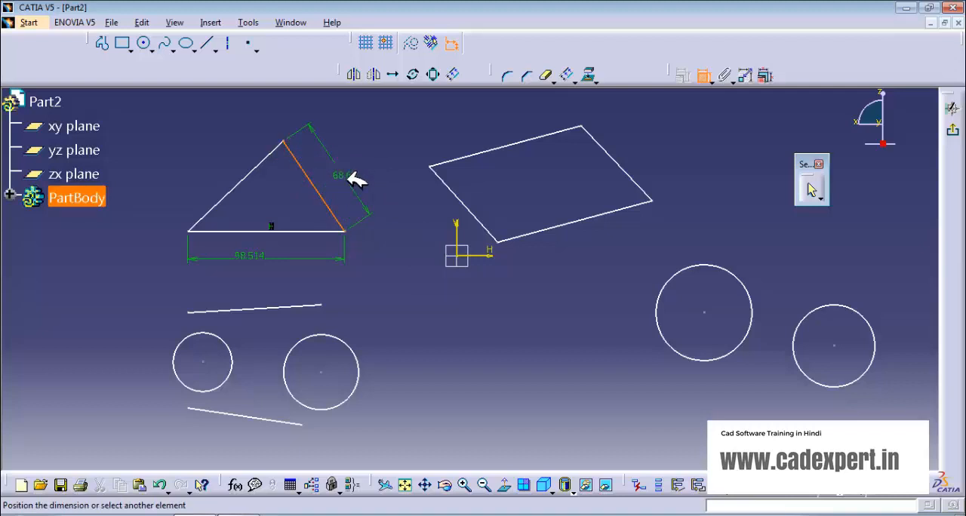
{"action": "left_click", "coordinate": [356, 181]}
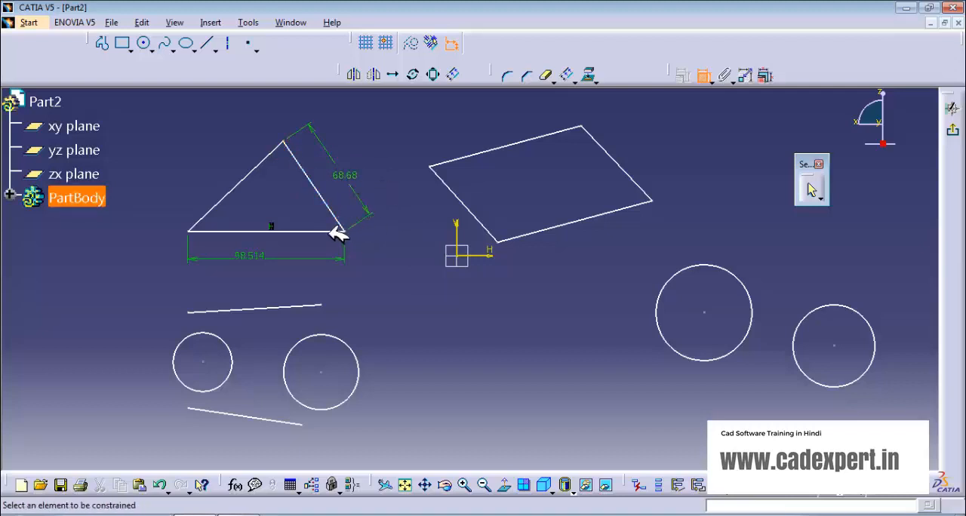
- Dimension the distance from the triangle's lower-left vertex to its apex with a vertical measure direction, placed outside the triangle
{"action": "middle_click_drag", "start_coordinate": [403, 265], "coordinate": [546, 267]}
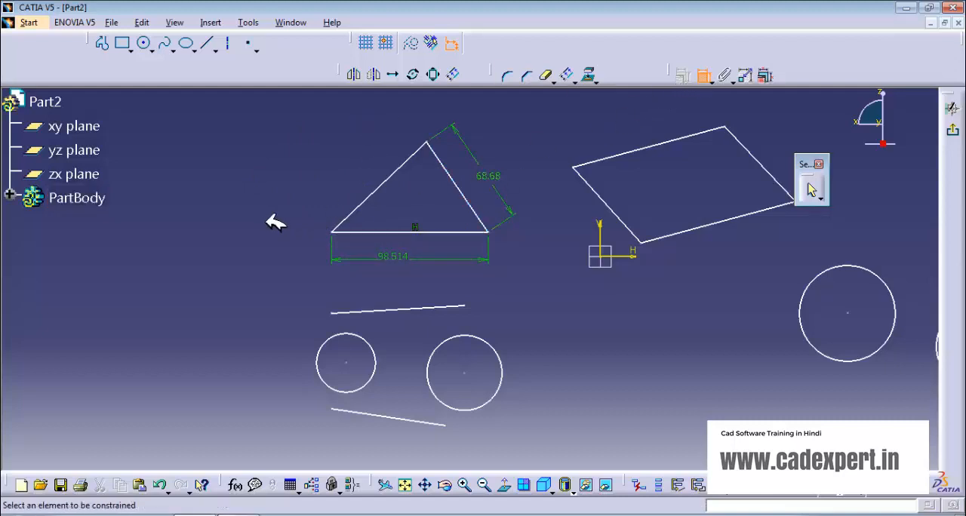
{"action": "left_click", "coordinate": [334, 231]}
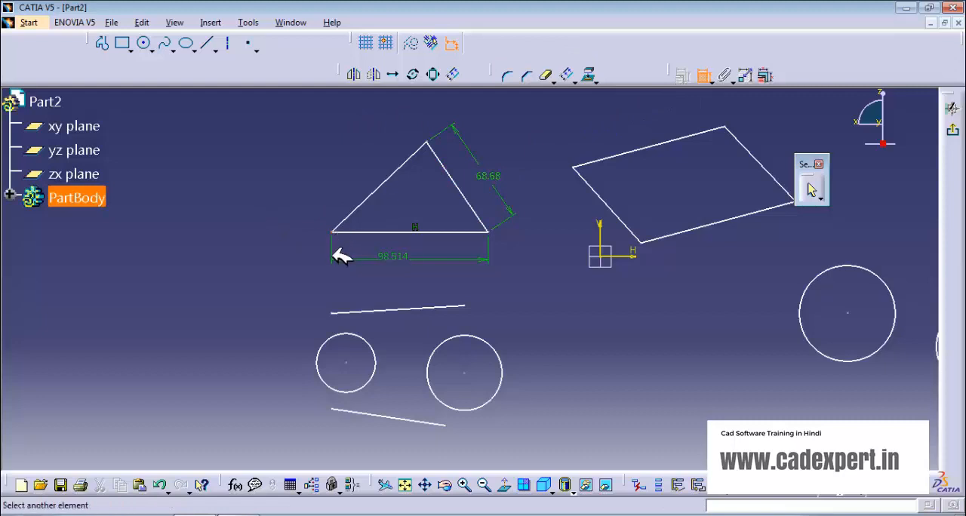
{"action": "left_click", "coordinate": [427, 141]}
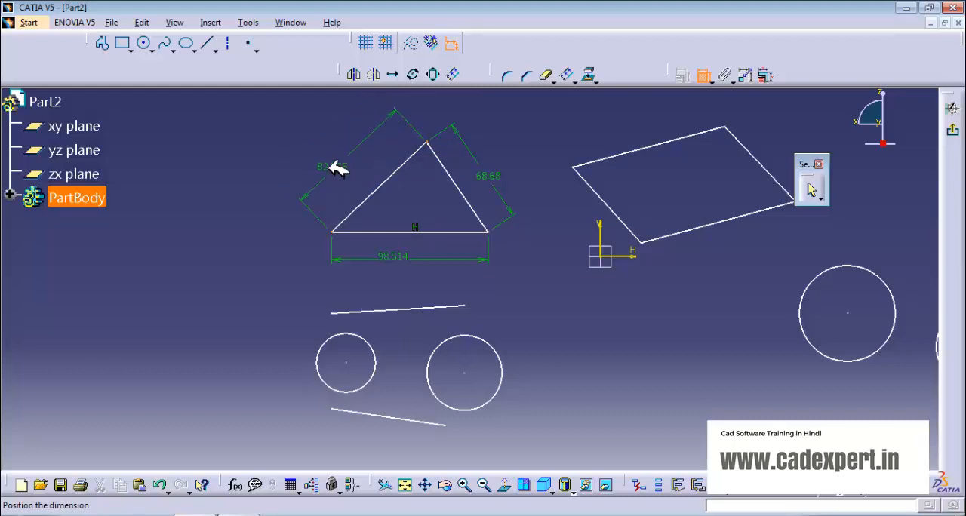
{"action": "right_click", "coordinate": [332, 167]}
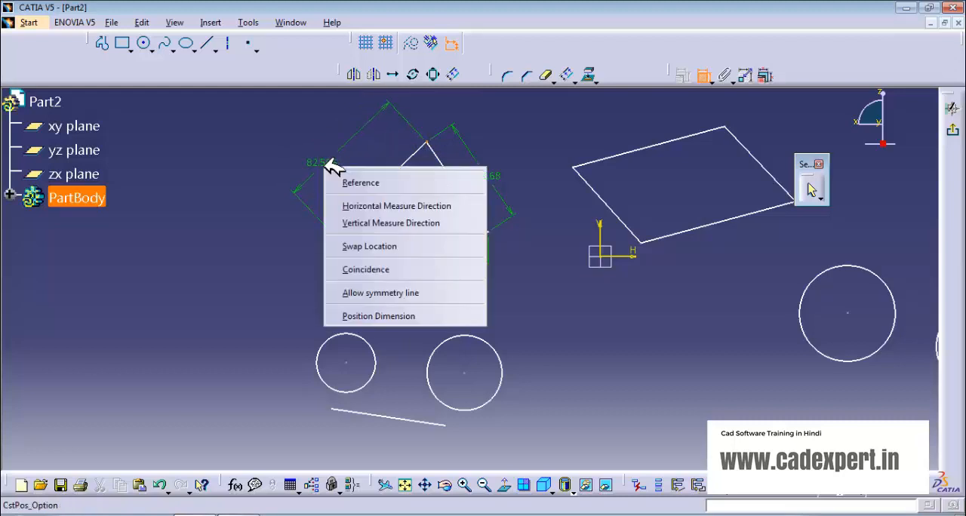
{"action": "left_click", "coordinate": [376, 223]}
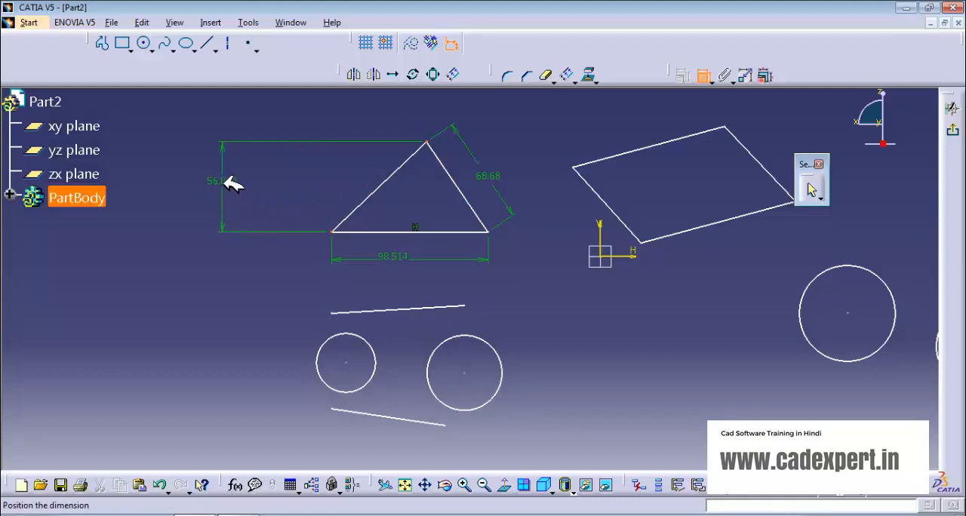
{"action": "left_click", "coordinate": [231, 184]}
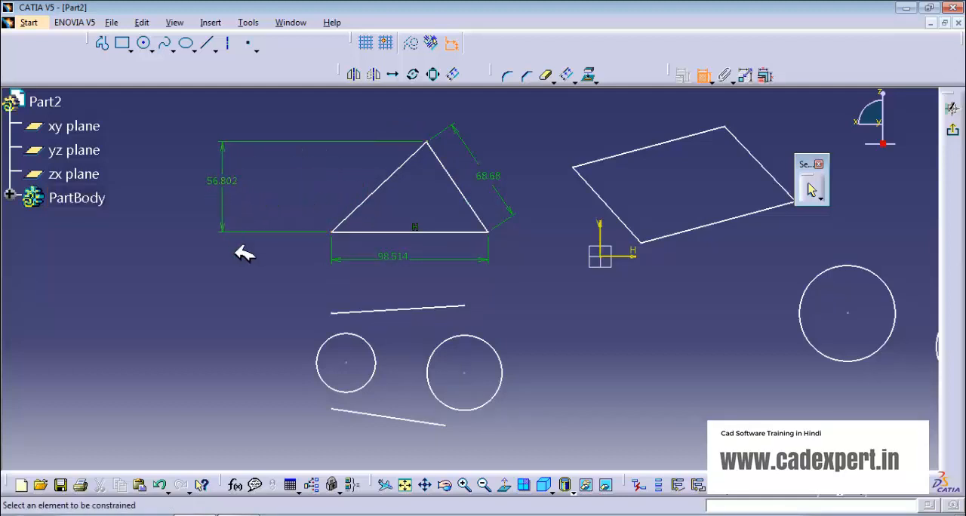
- Dimension the distance from the triangle's lower-left vertex to its apex with a horizontal measure direction
{"action": "left_click", "coordinate": [338, 231]}
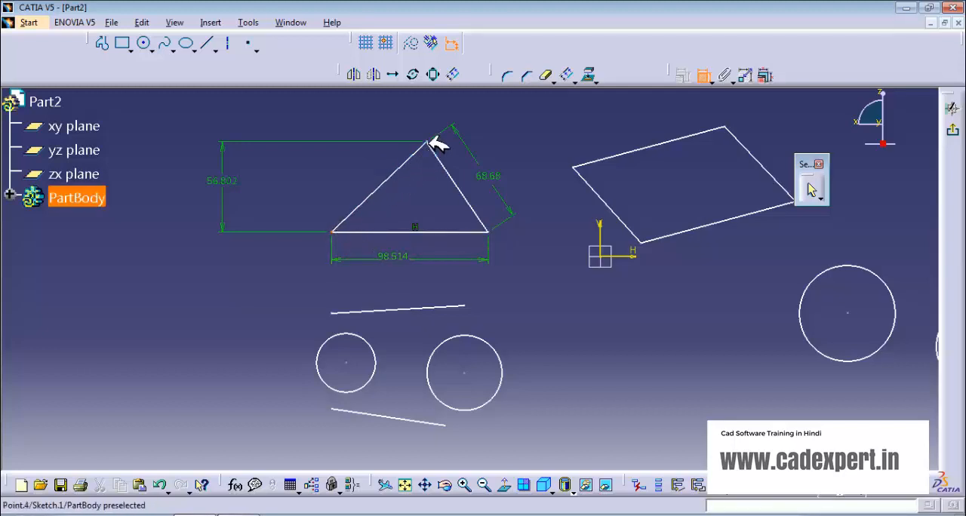
{"action": "left_click", "coordinate": [428, 144]}
{"action": "right_click", "coordinate": [404, 186]}
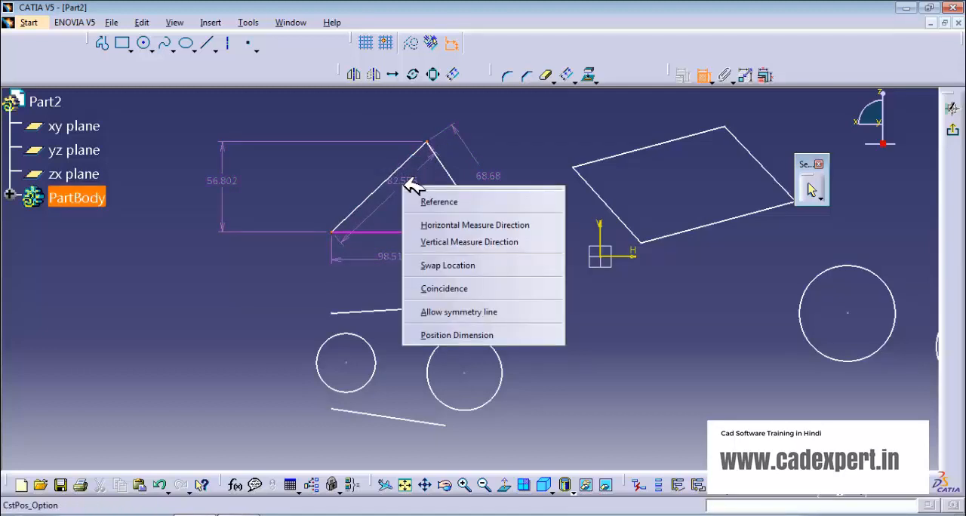
{"action": "left_click", "coordinate": [449, 224]}
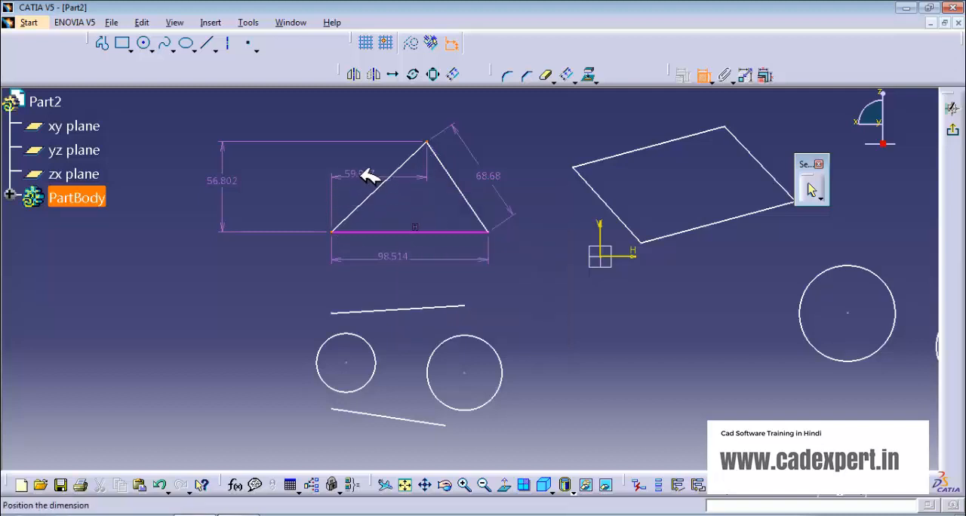
{"action": "left_click", "coordinate": [369, 171]}
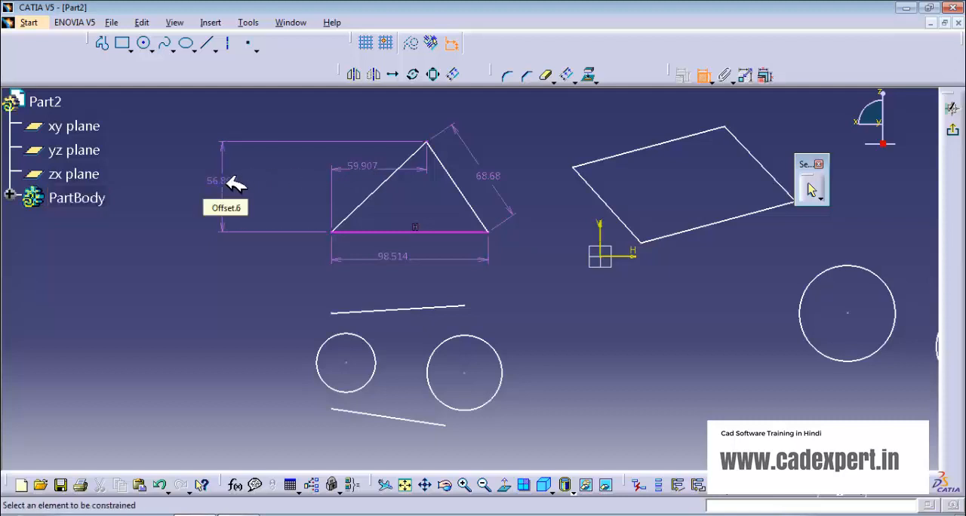
{"action": "left_click", "coordinate": [705, 76]}
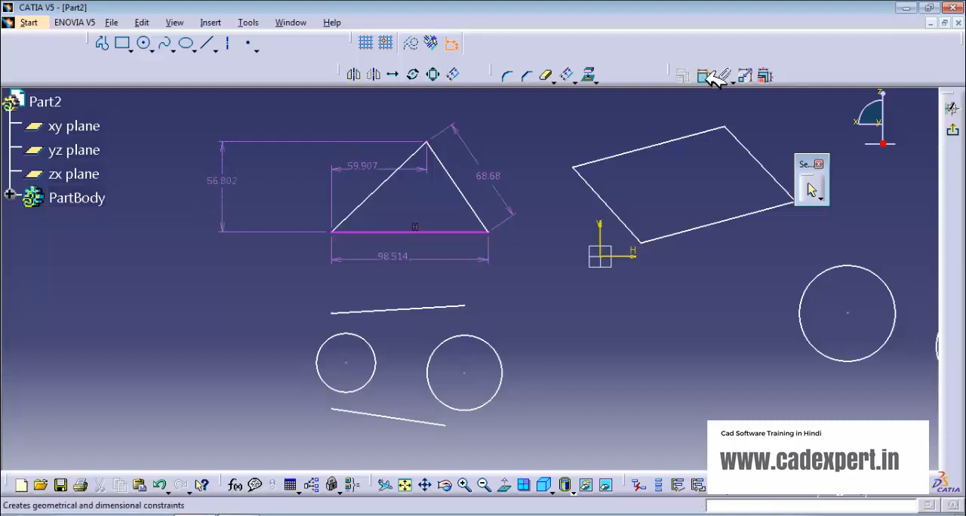
- Delete the vertical and horizontal dimensions between the triangle's lower-left vertex and apex
{"action": "left_click", "coordinate": [227, 181]}
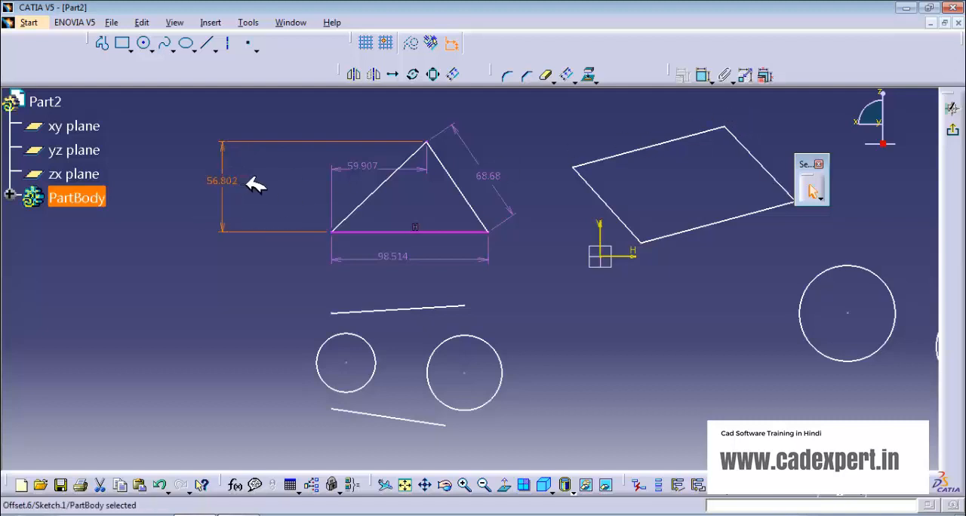
{"action": "key", "text": "Delete"}
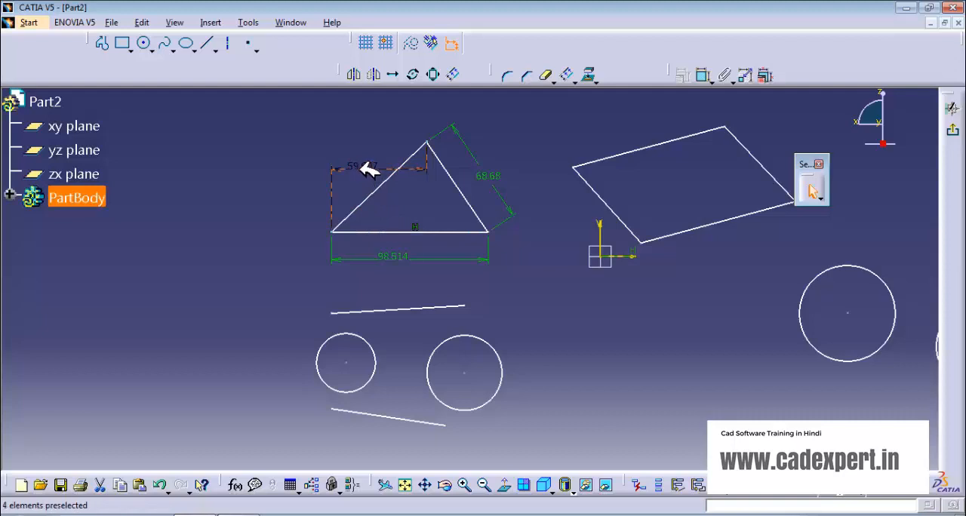
{"action": "key", "text": "Delete"}
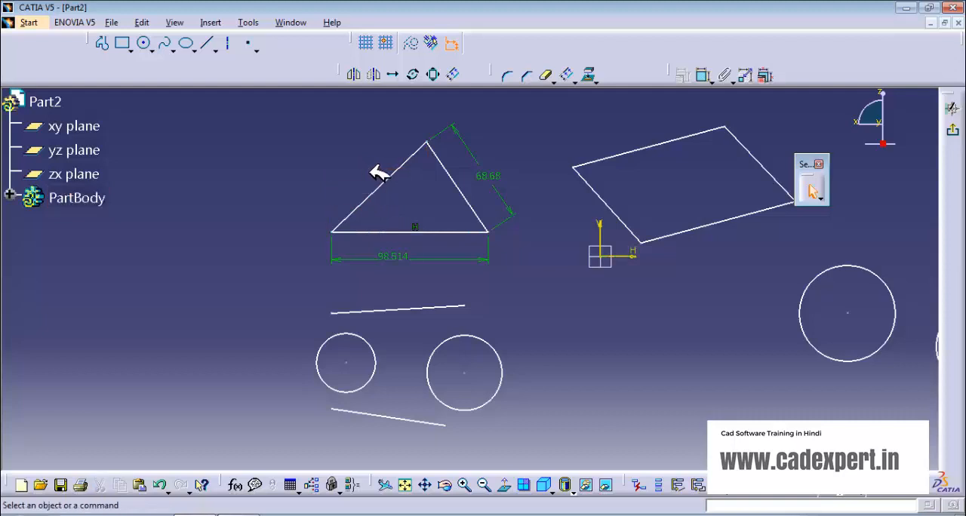
- Add an angle dimension between the triangle's left sloping side and its base, placed inside the triangle
{"action": "left_click", "coordinate": [708, 75]}
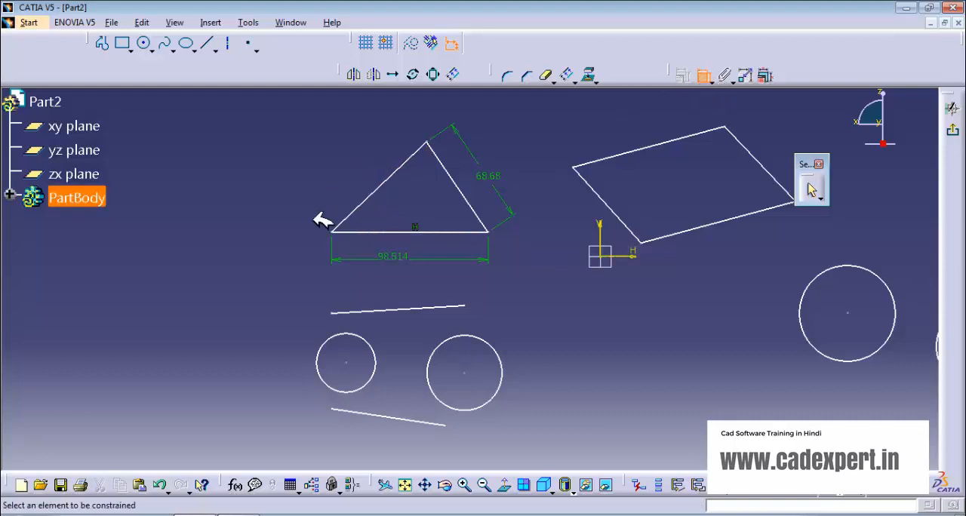
{"action": "left_click", "coordinate": [370, 205]}
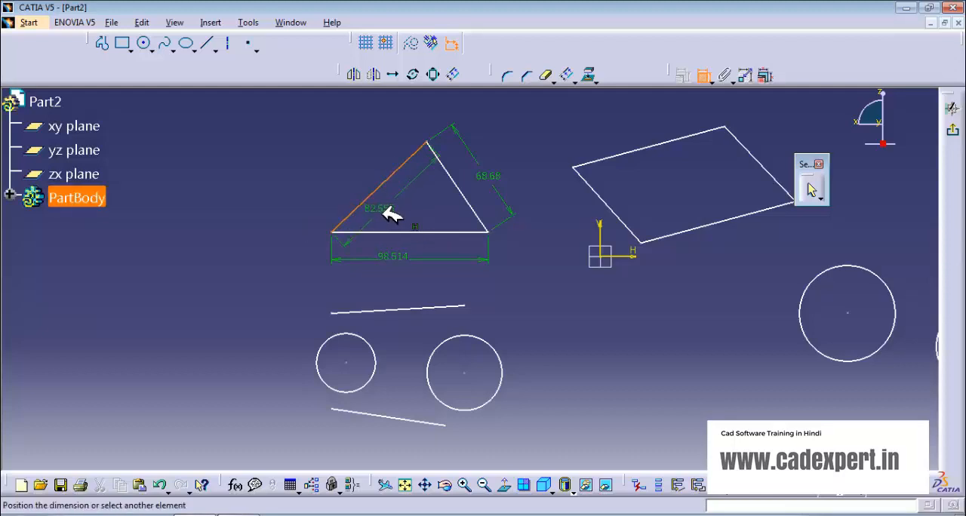
{"action": "left_click", "coordinate": [395, 232]}
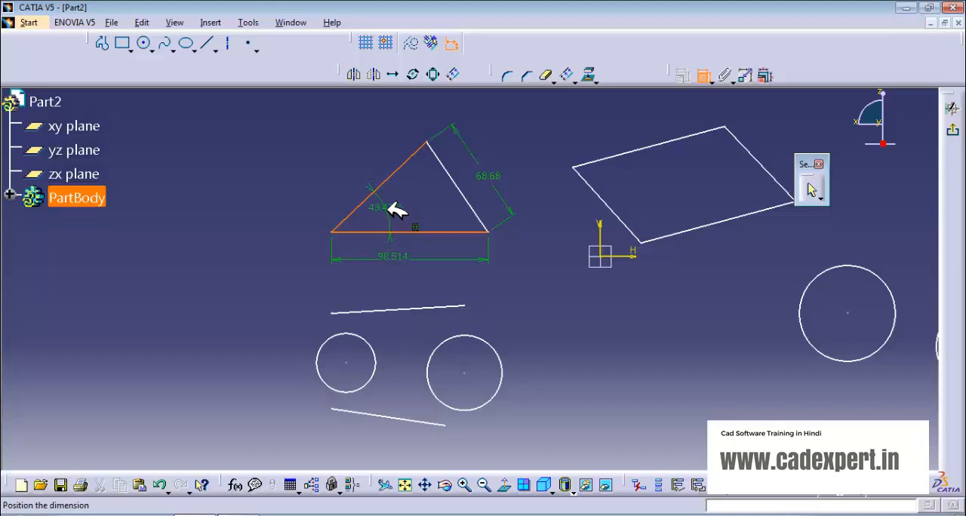
{"action": "right_click", "coordinate": [395, 211]}
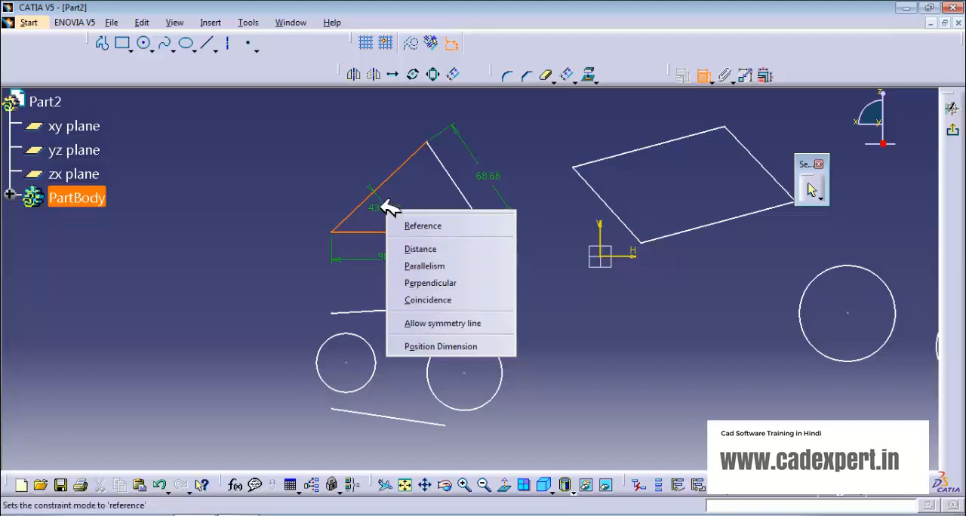
{"action": "key", "text": "Escape"}
{"action": "left_click", "coordinate": [403, 223]}
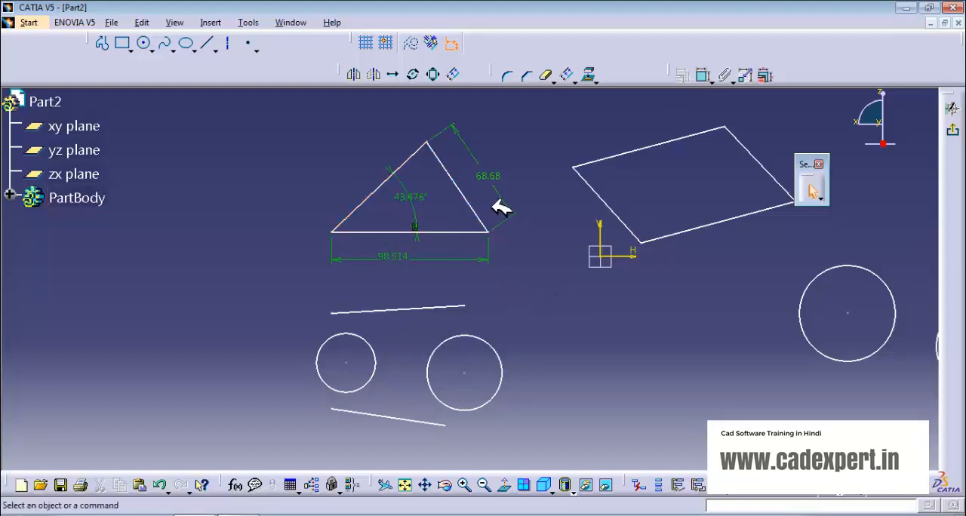
{"action": "middle_click_drag", "start_coordinate": [500, 207], "coordinate": [458, 214]}
{"action": "left_click", "coordinate": [706, 76]}
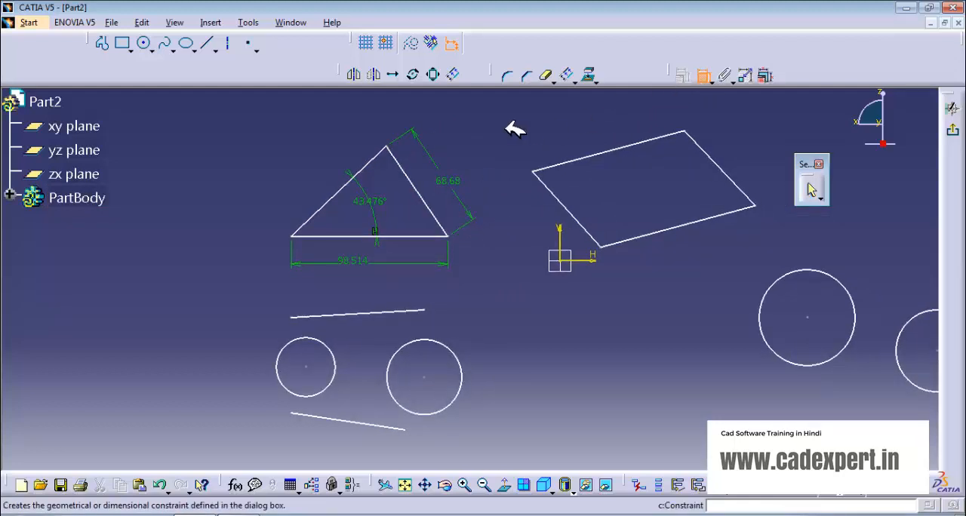
{"action": "left_click", "coordinate": [388, 143]}
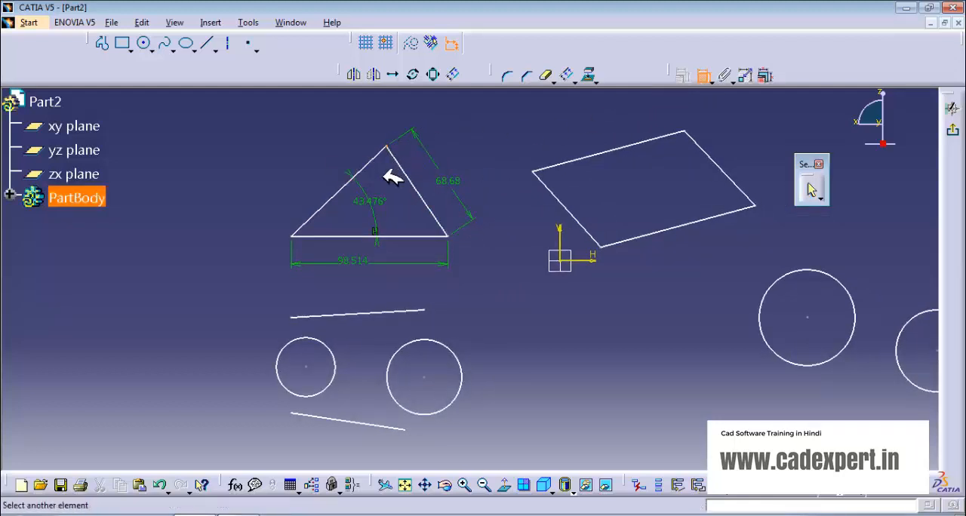
{"action": "left_click", "coordinate": [399, 235]}
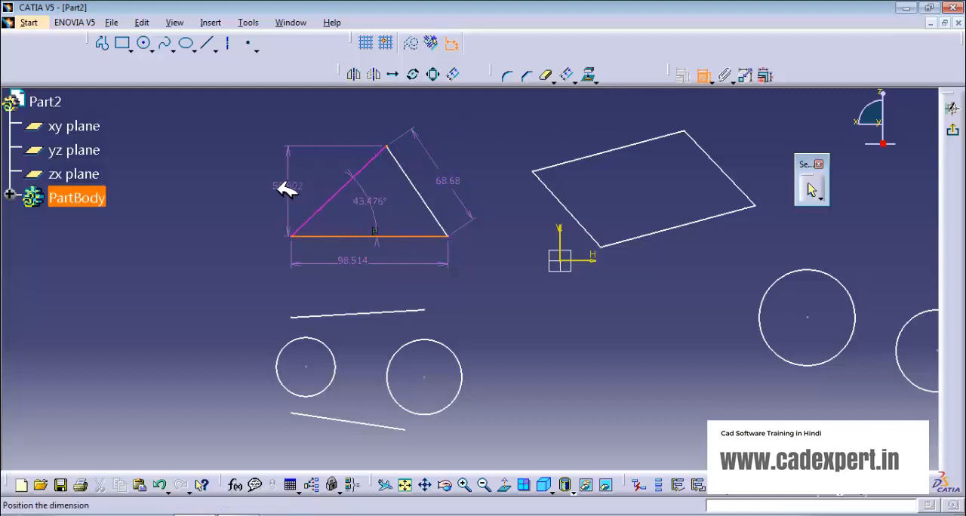
{"action": "right_click", "coordinate": [216, 196]}
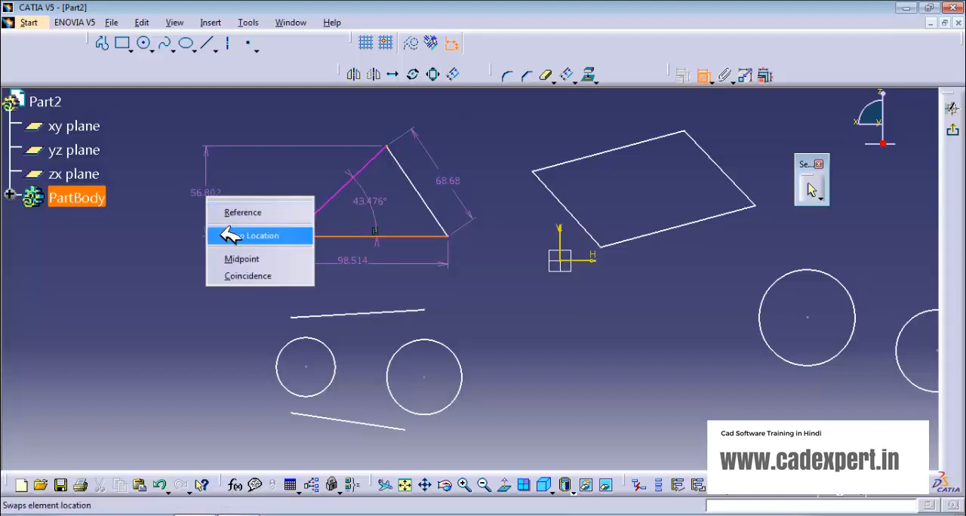
{"action": "left_click", "coordinate": [707, 80]}
{"action": "left_click", "coordinate": [707, 79]}
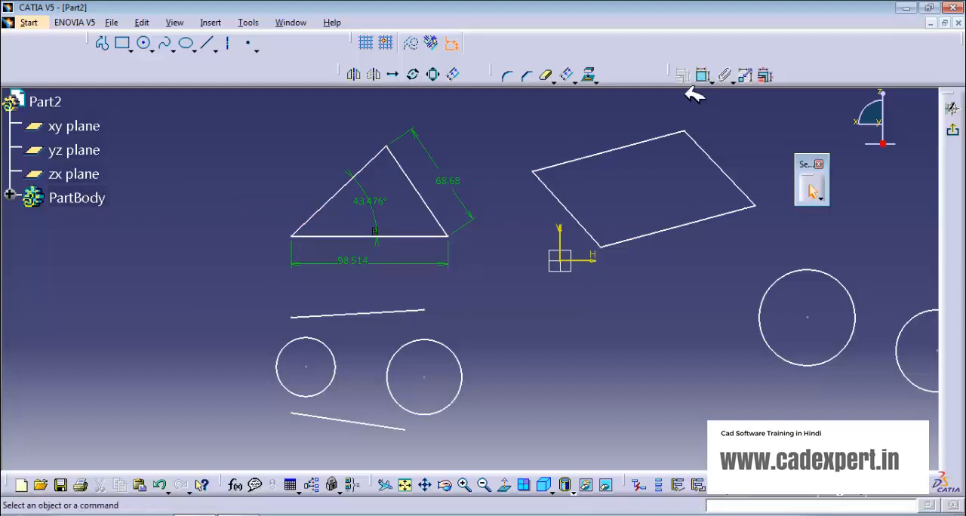
- Add a coincidence constraint between the centres of the two separate circles below the parallelogram
{"action": "middle_click_drag", "start_coordinate": [551, 317], "coordinate": [286, 270]}
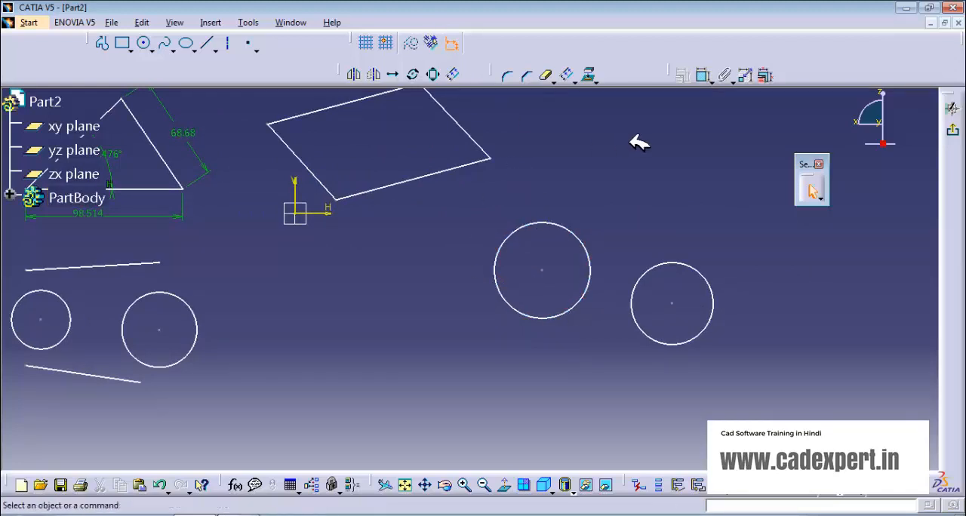
{"action": "left_click", "coordinate": [703, 74]}
{"action": "left_click", "coordinate": [543, 271]}
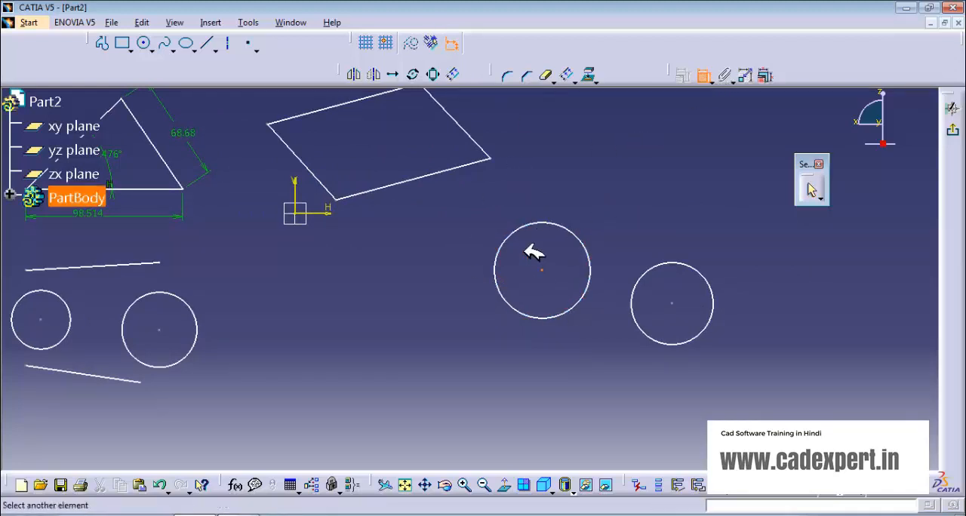
{"action": "left_click", "coordinate": [673, 304]}
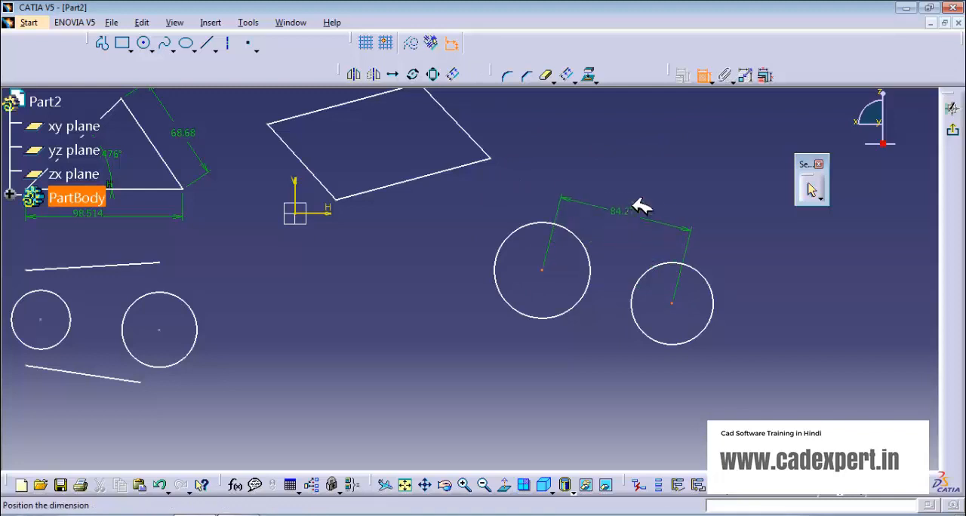
{"action": "right_click", "coordinate": [638, 192]}
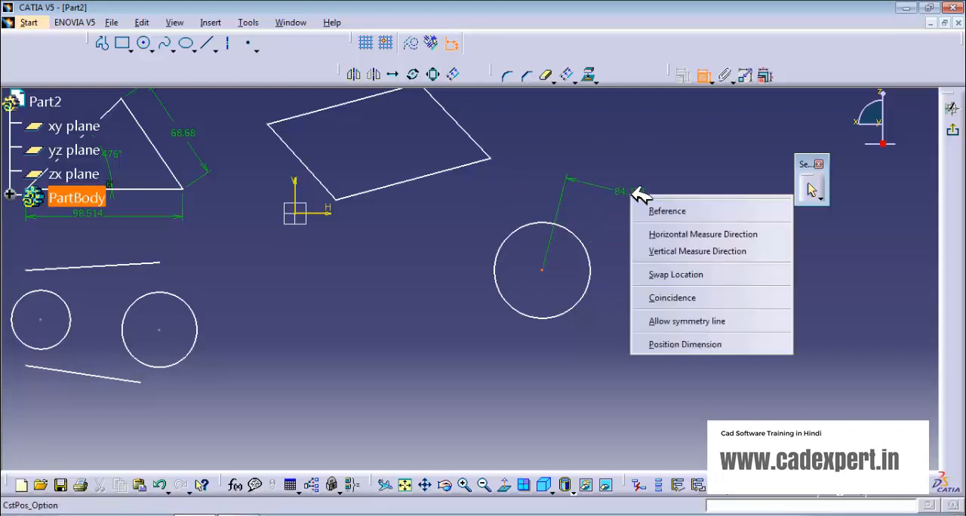
{"action": "left_click", "coordinate": [664, 298]}
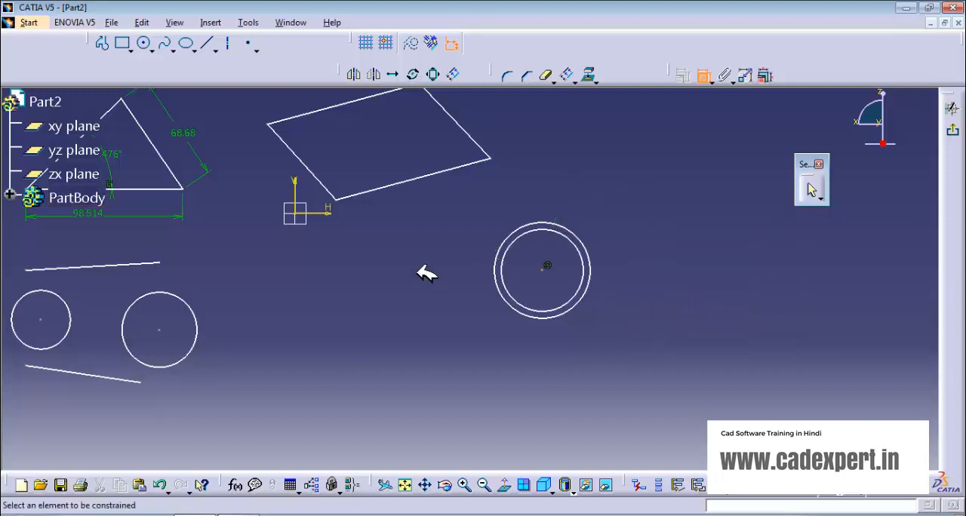
- Undo the coincidence constraint between the two circle centres
{"action": "mouse_move", "coordinate": [423, 268]}
{"action": "middle_mouse_down"}
{"action": "mouse_move", "coordinate": [410, 257]}
{"action": "mouse_move", "coordinate": [492, 281]}
{"action": "middle_mouse_up"}
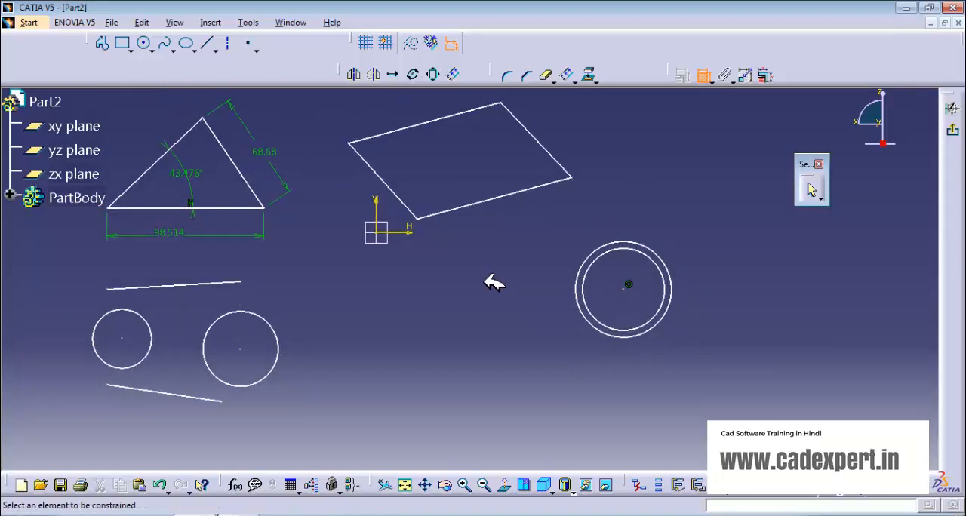
{"action": "left_click", "coordinate": [702, 76]}
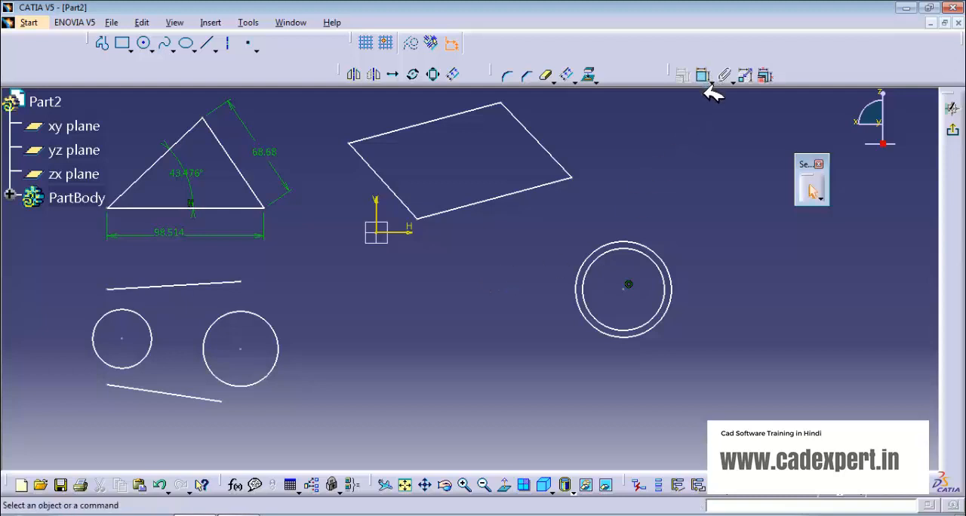
{"action": "key", "text": "ctrl+z"}
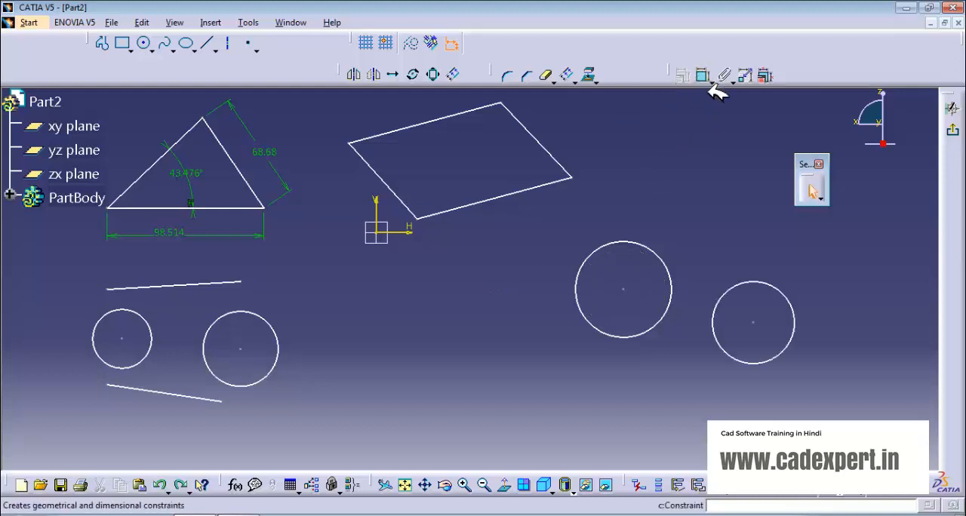
- Dimension the parallelogram's short right side with a horizontal measure direction, placed just below its lower-right corner
{"action": "middle_click_drag", "start_coordinate": [461, 289], "coordinate": [478, 367]}
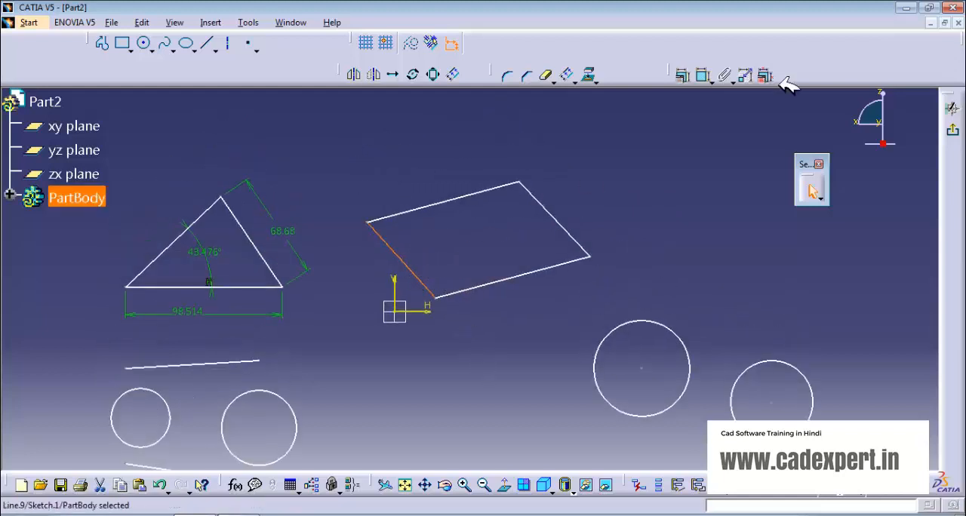
{"action": "left_click", "coordinate": [702, 76]}
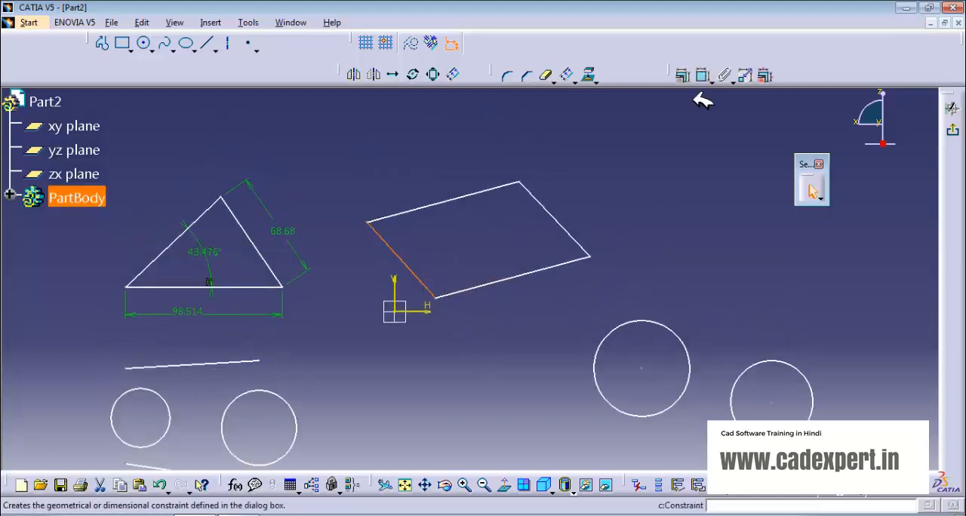
{"action": "left_click", "coordinate": [555, 212]}
{"action": "right_click", "coordinate": [587, 183]}
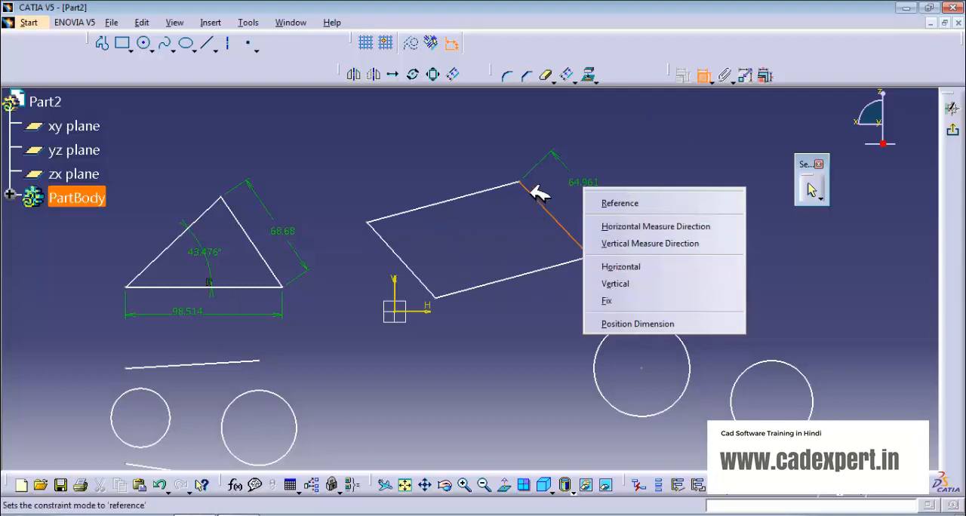
{"action": "left_click", "coordinate": [638, 226]}
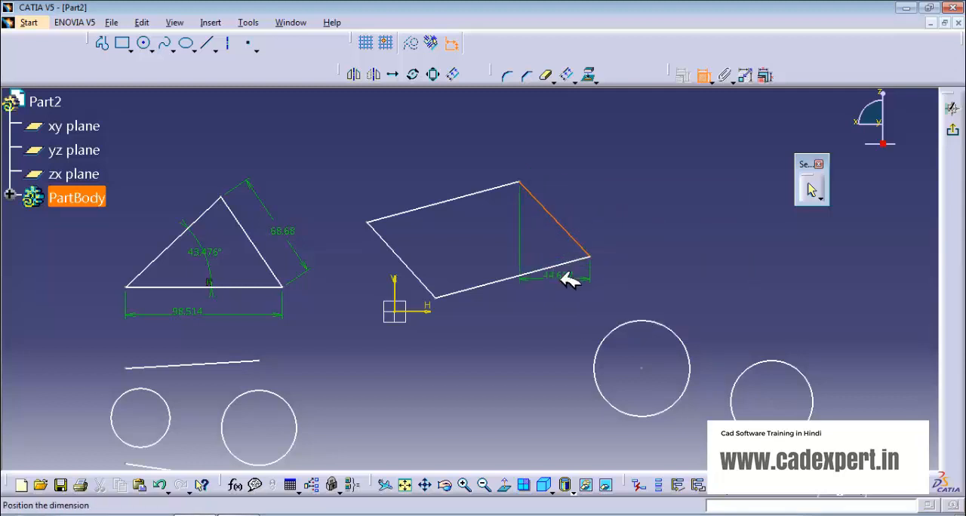
{"action": "left_click", "coordinate": [575, 281]}
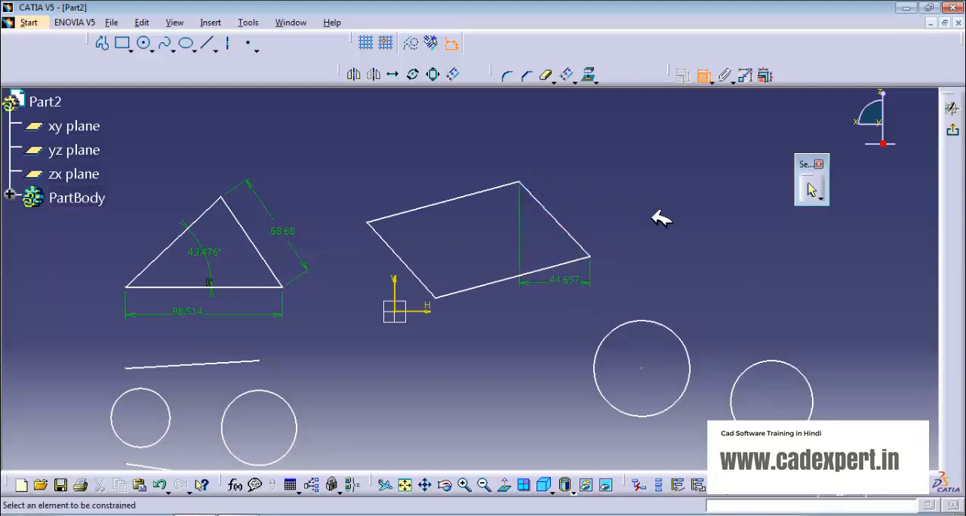
- Add a parallelism constraint between the parallelogram's two long sides, placed outside its right side
{"action": "left_click", "coordinate": [462, 200]}
{"action": "left_click", "coordinate": [507, 283]}
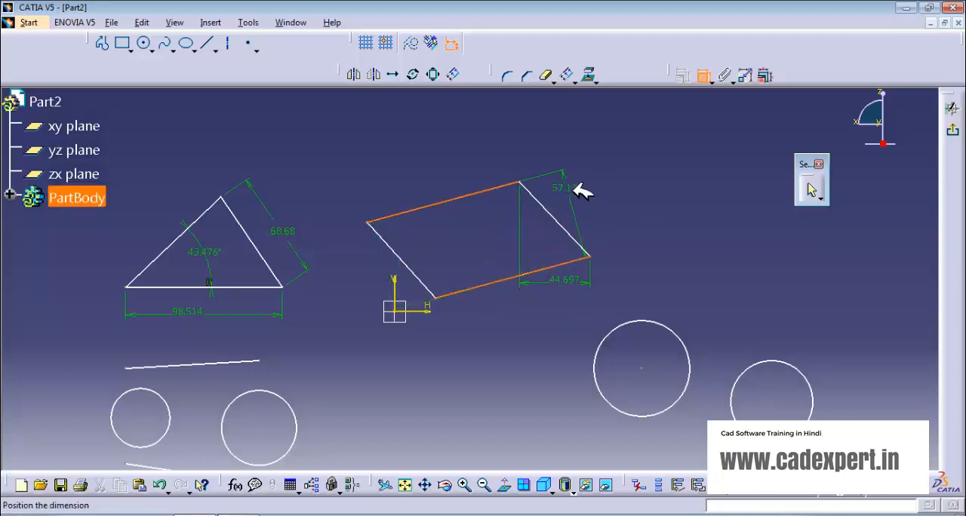
{"action": "right_click", "coordinate": [665, 184]}
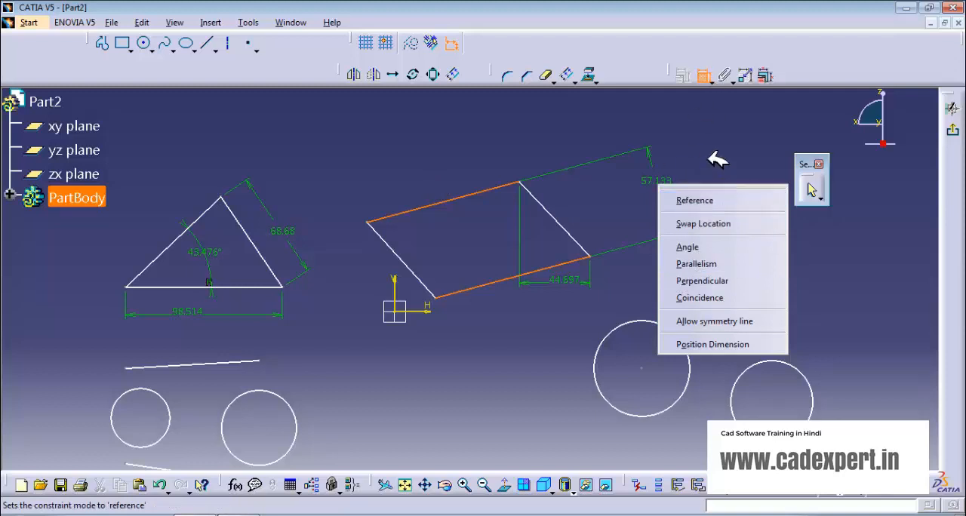
{"action": "left_click", "coordinate": [694, 264]}
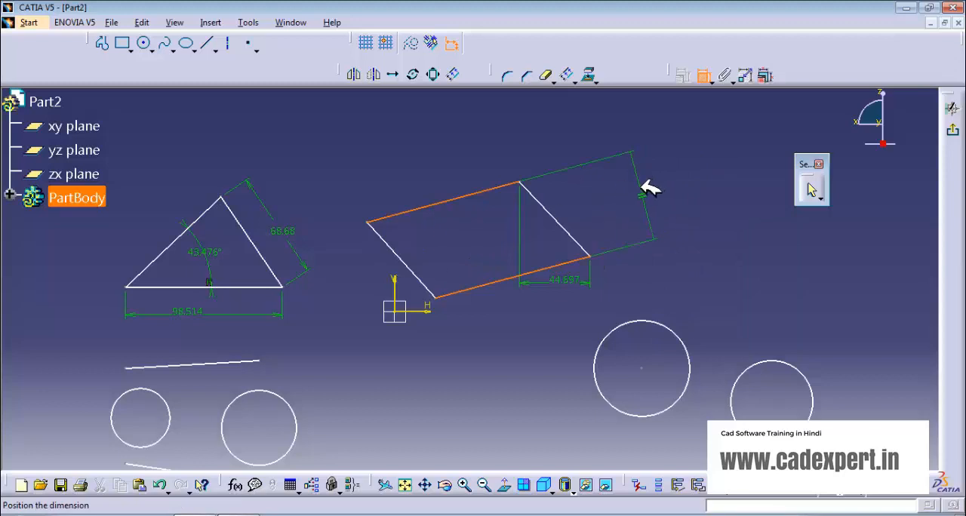
{"action": "left_click", "coordinate": [651, 186]}
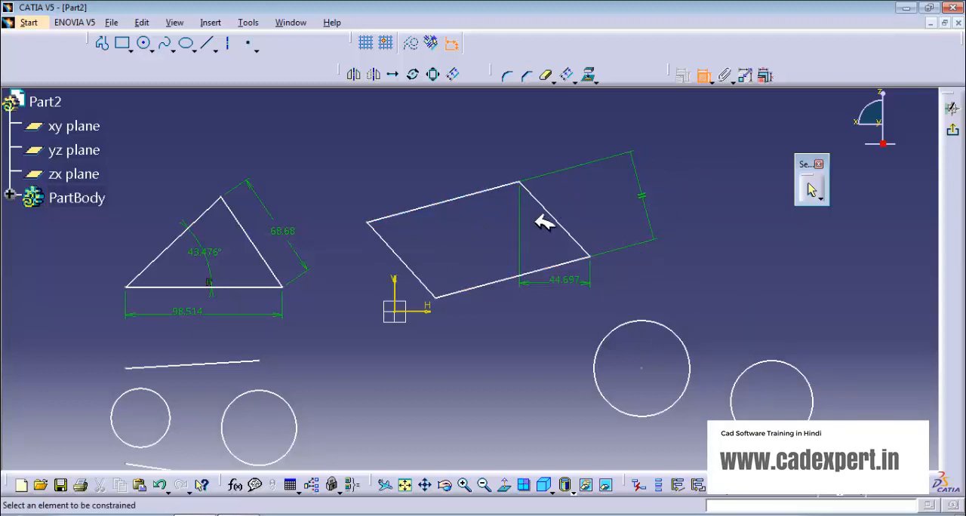
- Swap the small left circle's location across the upper line below the triangle and back, and constrain the two as tangent
{"action": "mouse_move", "coordinate": [582, 277]}
{"action": "middle_mouse_down"}
{"action": "mouse_move", "coordinate": [571, 248]}
{"action": "mouse_move", "coordinate": [479, 255]}
{"action": "middle_mouse_up"}
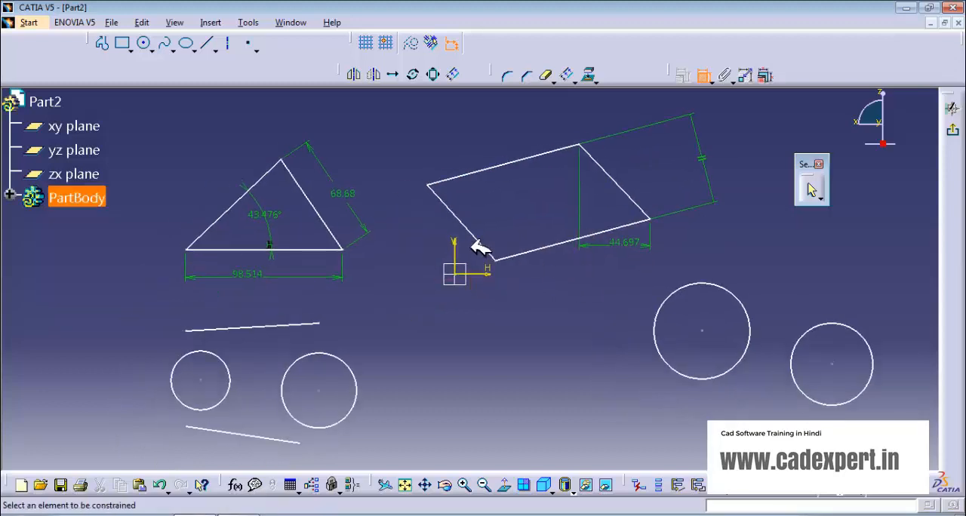
{"action": "middle_click_drag", "start_coordinate": [462, 297], "coordinate": [535, 281]}
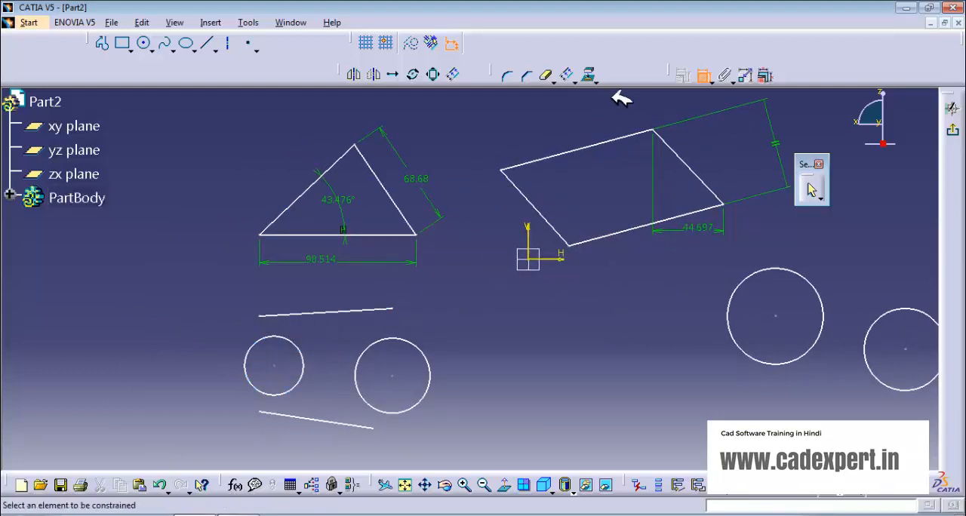
{"action": "left_click", "coordinate": [280, 312]}
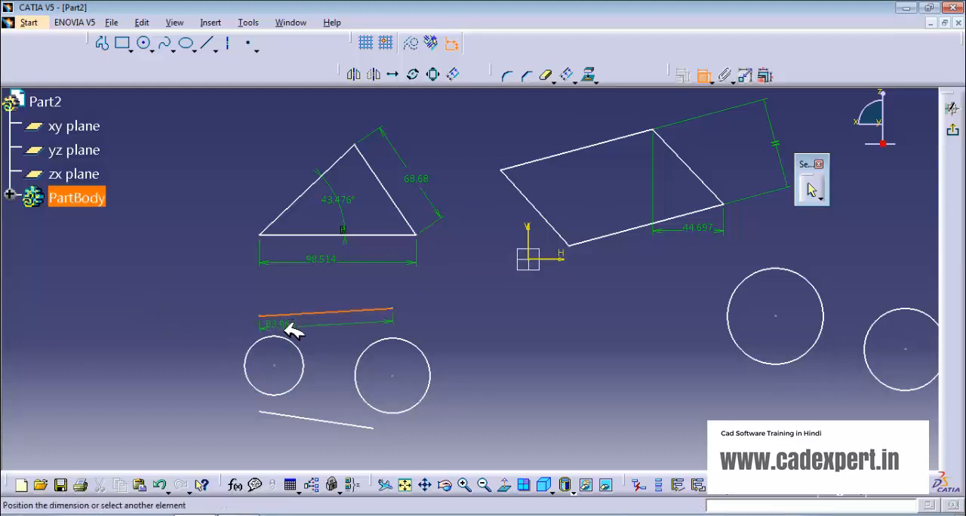
{"action": "left_click", "coordinate": [285, 336]}
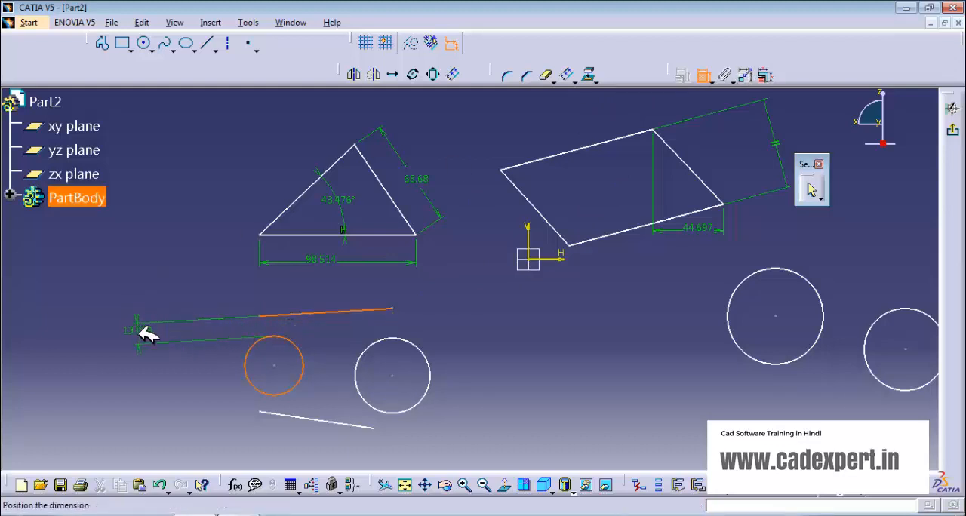
{"action": "right_click", "coordinate": [141, 330]}
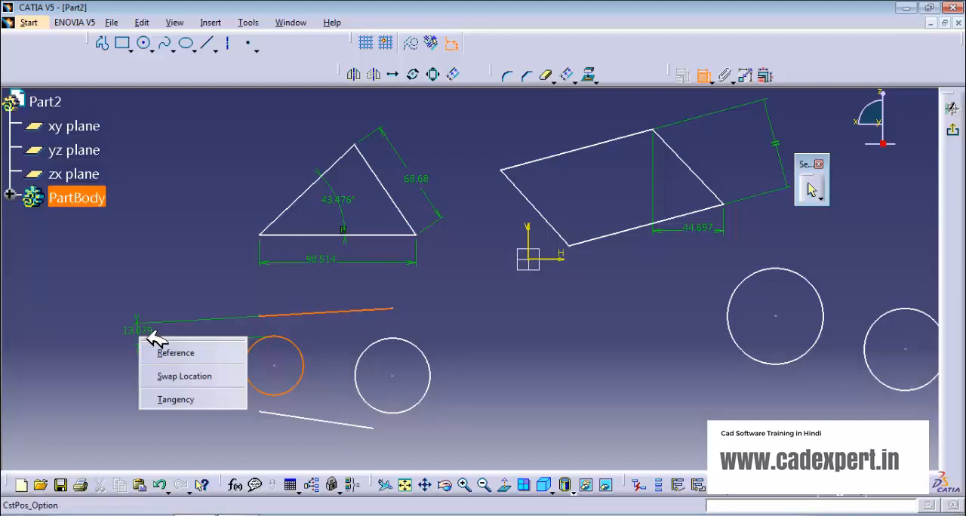
{"action": "left_click", "coordinate": [166, 375]}
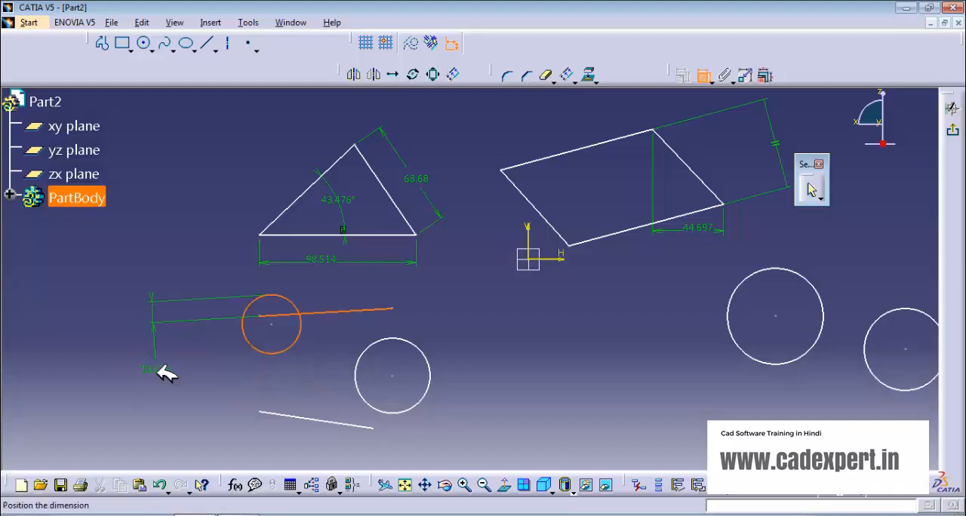
{"action": "right_click", "coordinate": [161, 368]}
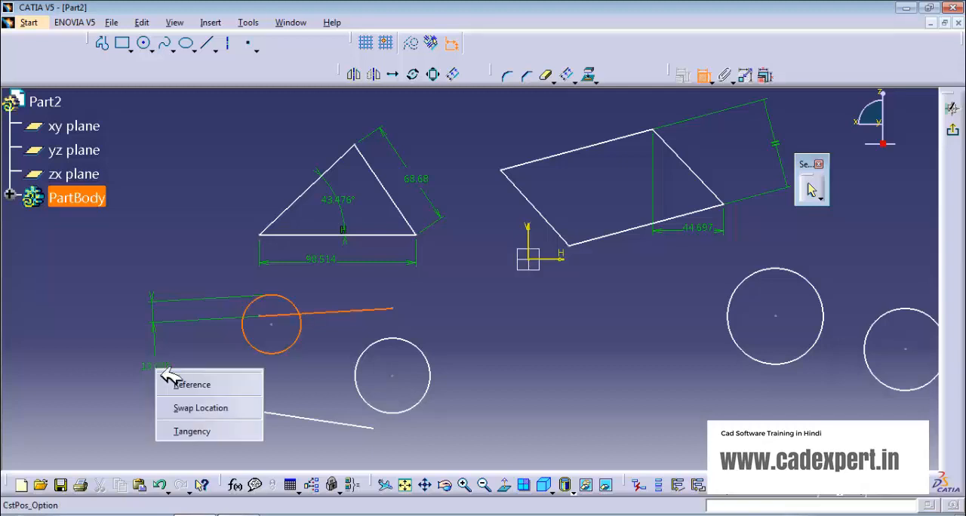
{"action": "left_click", "coordinate": [185, 408]}
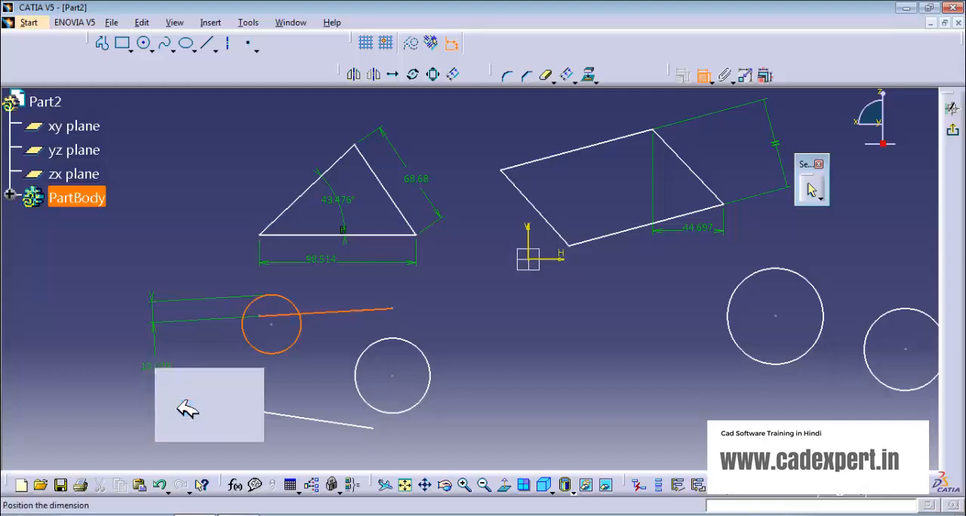
{"action": "right_click", "coordinate": [166, 333]}
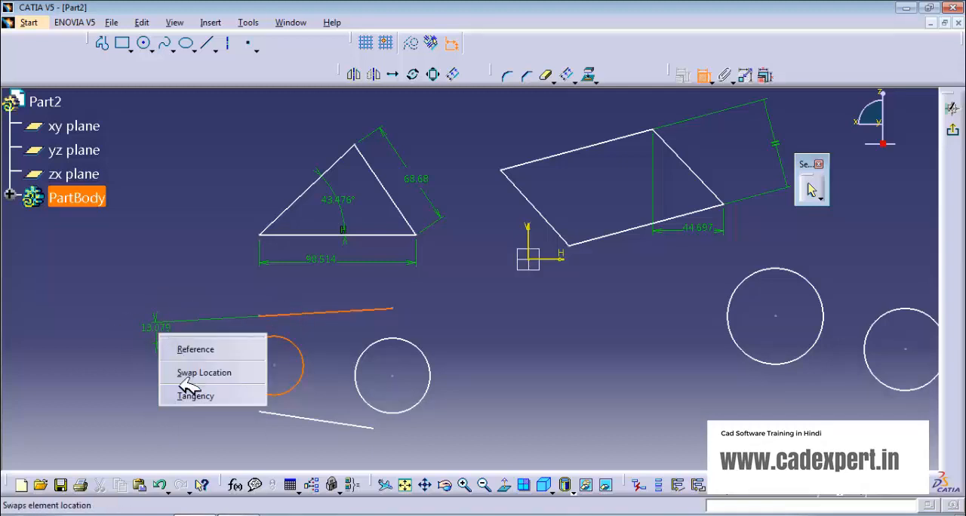
{"action": "left_click", "coordinate": [191, 394]}
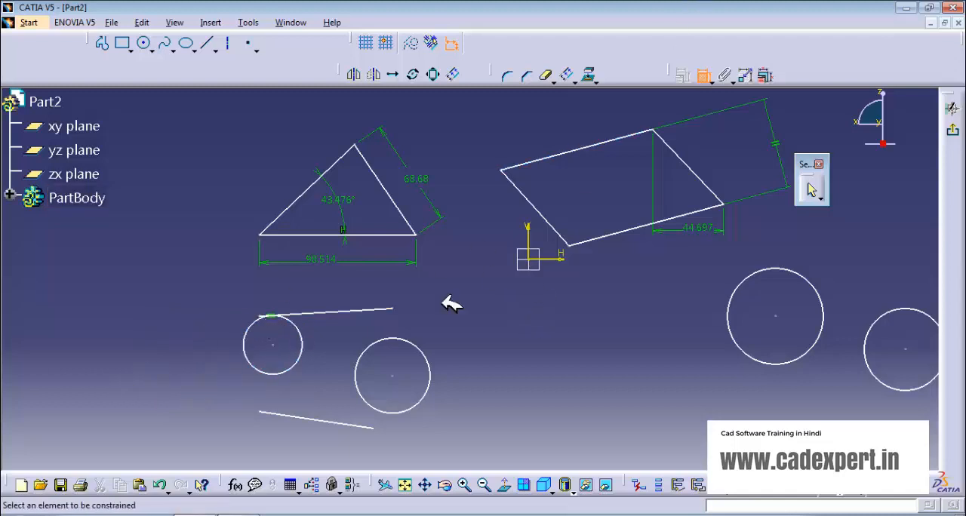
- Add a tangency constraint between the small left circle and the lower sloping line
{"action": "left_click", "coordinate": [286, 370]}
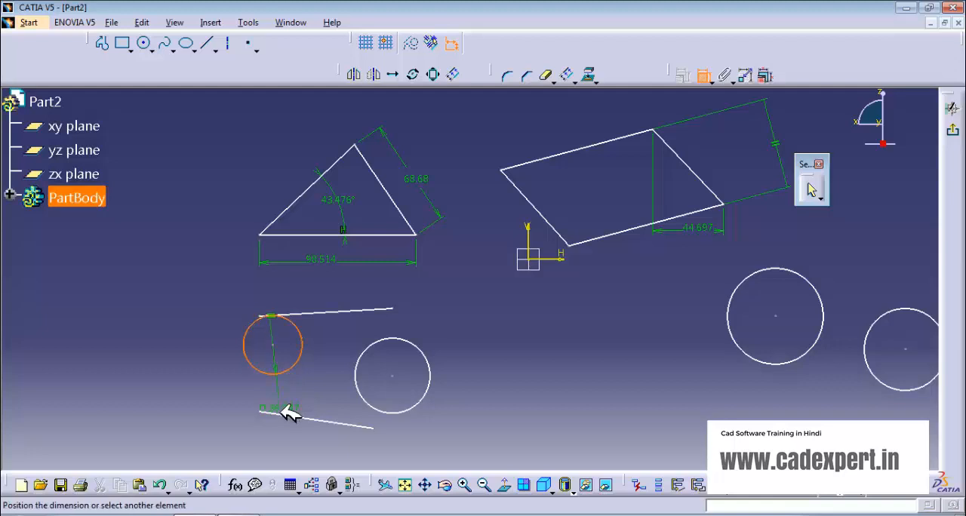
{"action": "left_click", "coordinate": [288, 414]}
{"action": "right_click", "coordinate": [158, 377]}
{"action": "left_click", "coordinate": [205, 440]}
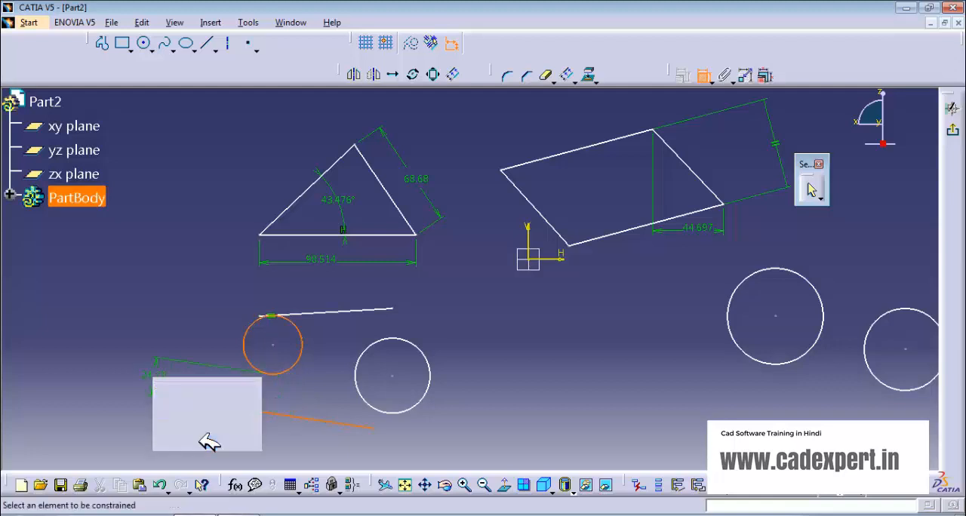
- Add a tangency constraint between the upper line and the larger circle below the triangle
{"action": "left_click", "coordinate": [383, 308]}
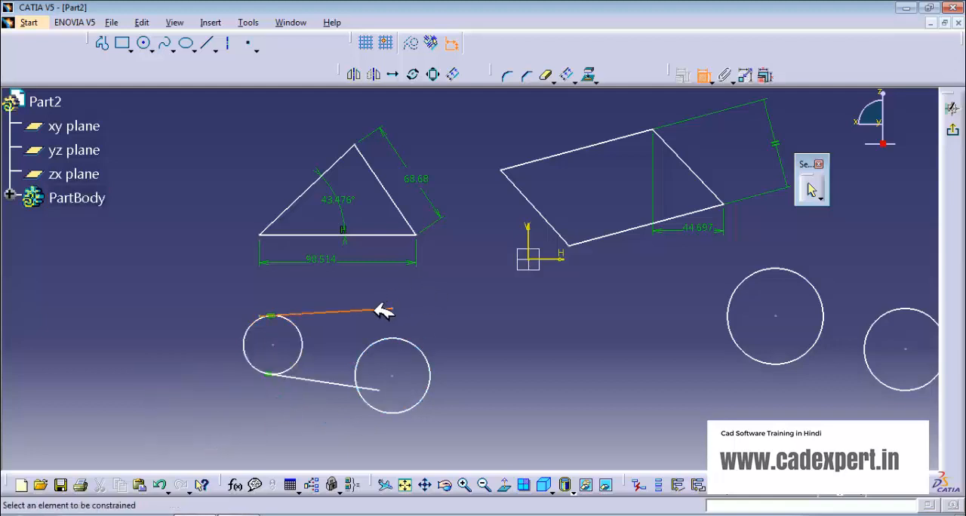
{"action": "left_click", "coordinate": [416, 341]}
{"action": "right_click", "coordinate": [434, 312]}
{"action": "left_click", "coordinate": [462, 374]}
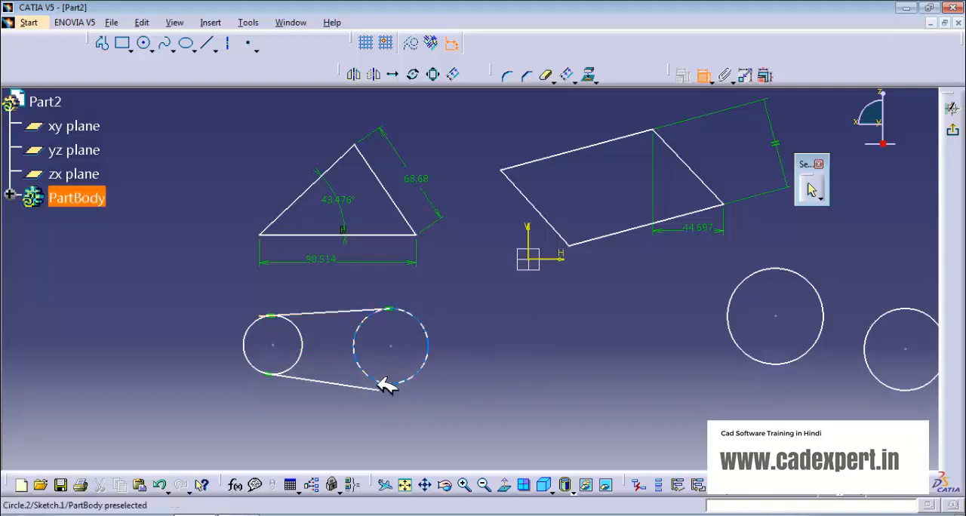
- Add a tangency constraint between the larger circle below the triangle and the lower sloping line
{"action": "left_click", "coordinate": [382, 383]}
{"action": "left_click", "coordinate": [377, 388]}
{"action": "right_click", "coordinate": [453, 394]}
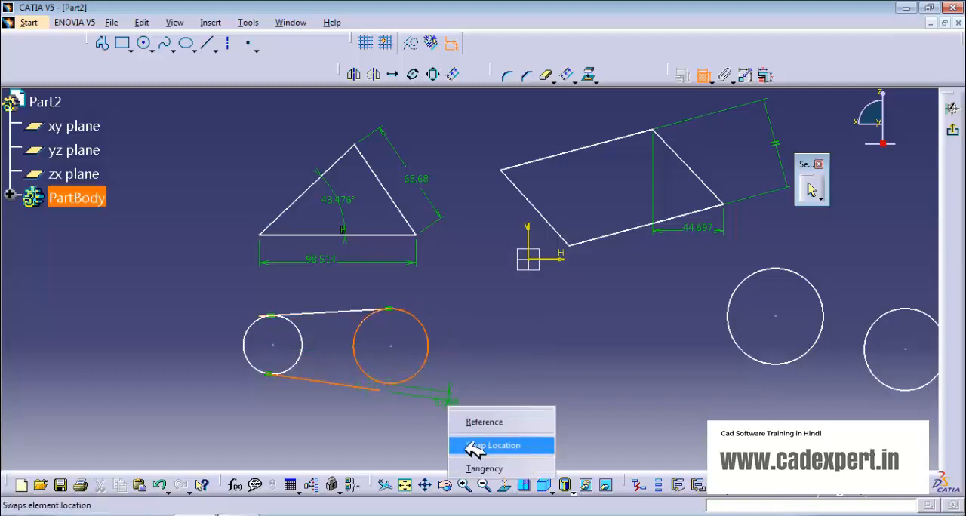
{"action": "left_click", "coordinate": [472, 465]}
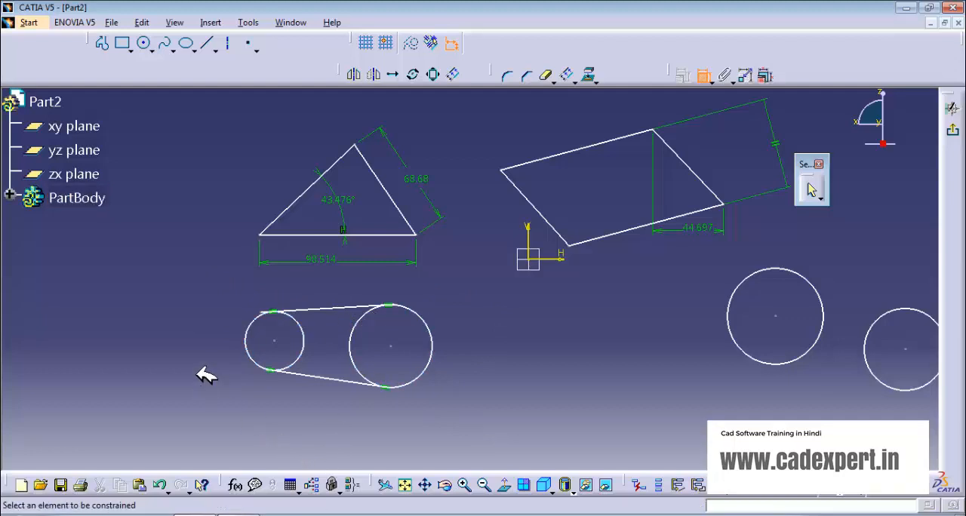
{"action": "left_click", "coordinate": [703, 74]}
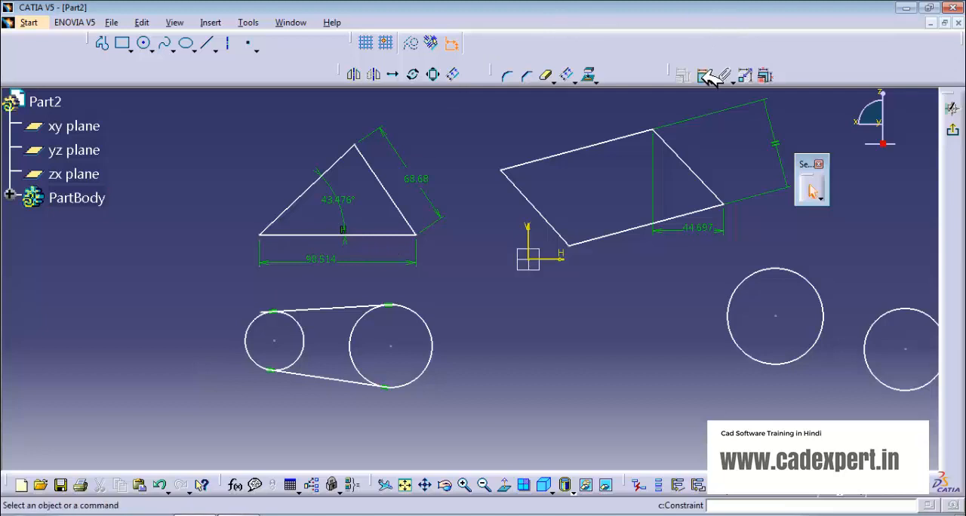
{"action": "middle_click_drag", "start_coordinate": [488, 293], "coordinate": [370, 294]}
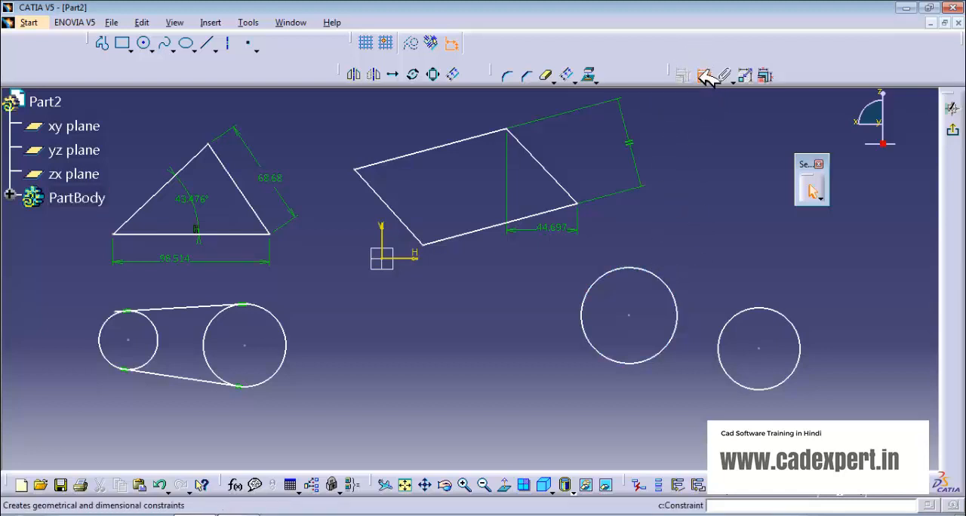
{"action": "left_click", "coordinate": [704, 76]}
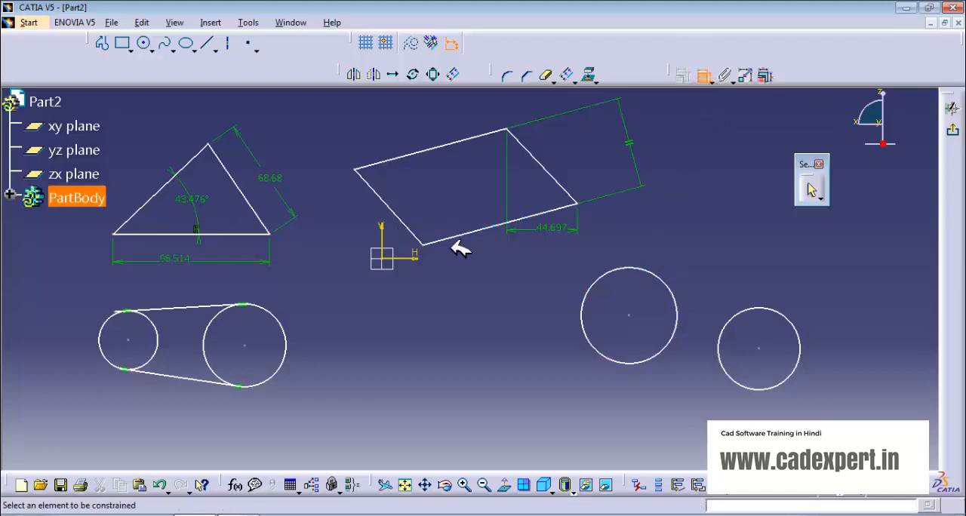
{"action": "left_click", "coordinate": [629, 316]}
{"action": "left_click", "coordinate": [760, 348]}
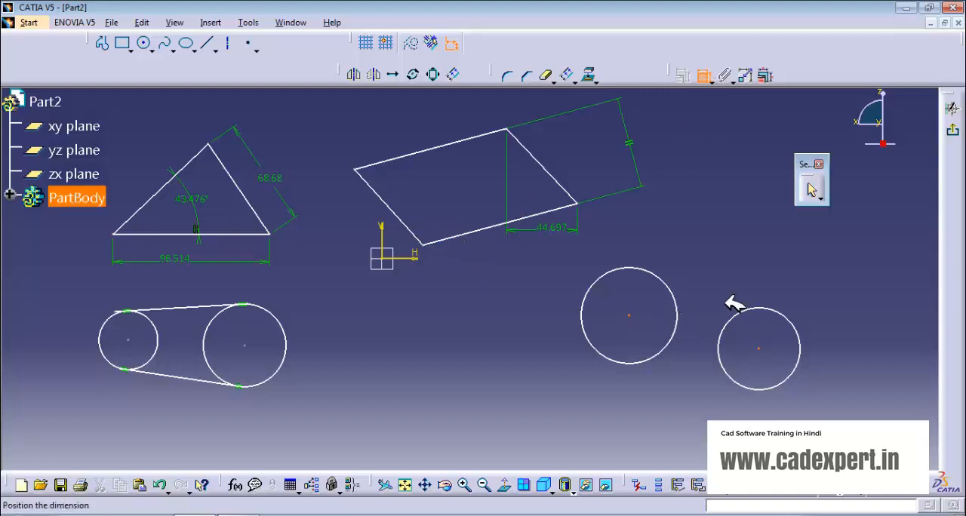
{"action": "right_click", "coordinate": [687, 240]}
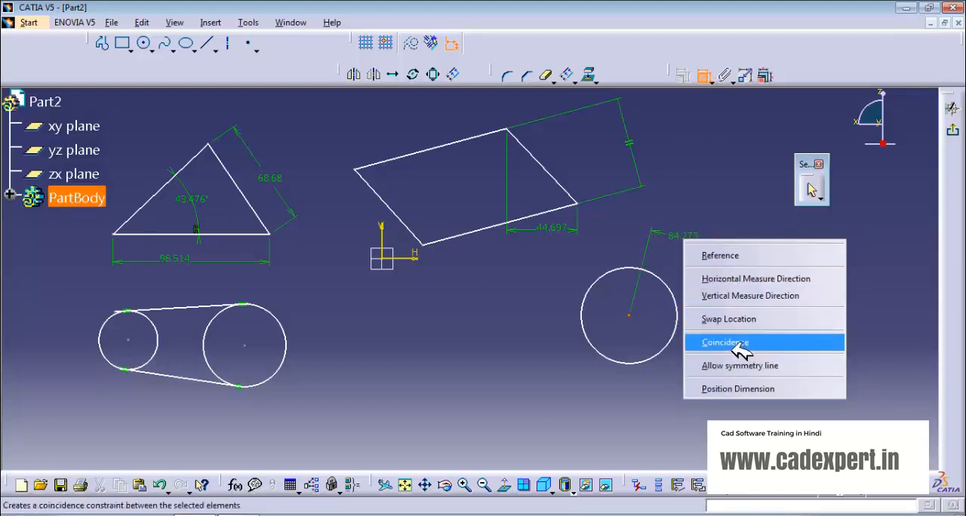
{"action": "left_click", "coordinate": [578, 366]}
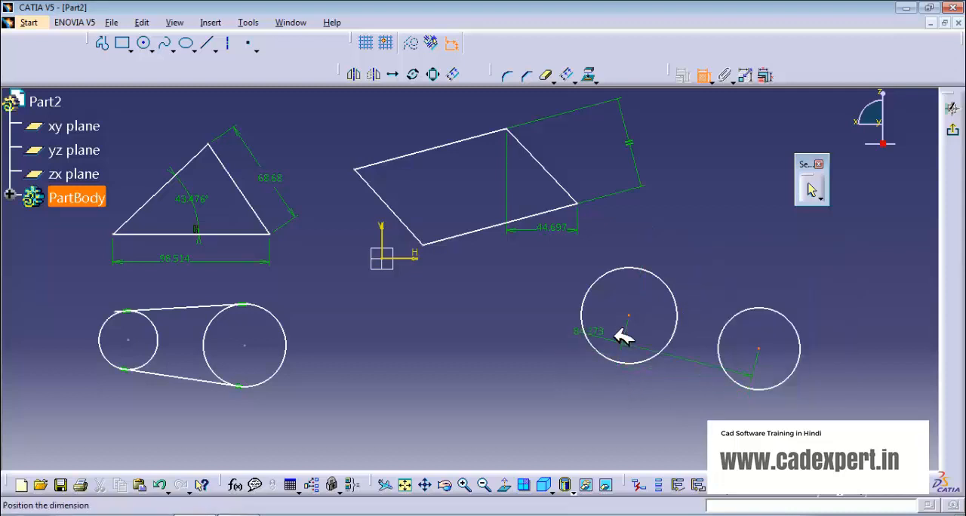
{"action": "left_click", "coordinate": [711, 79]}
{"action": "left_click", "coordinate": [716, 94]}
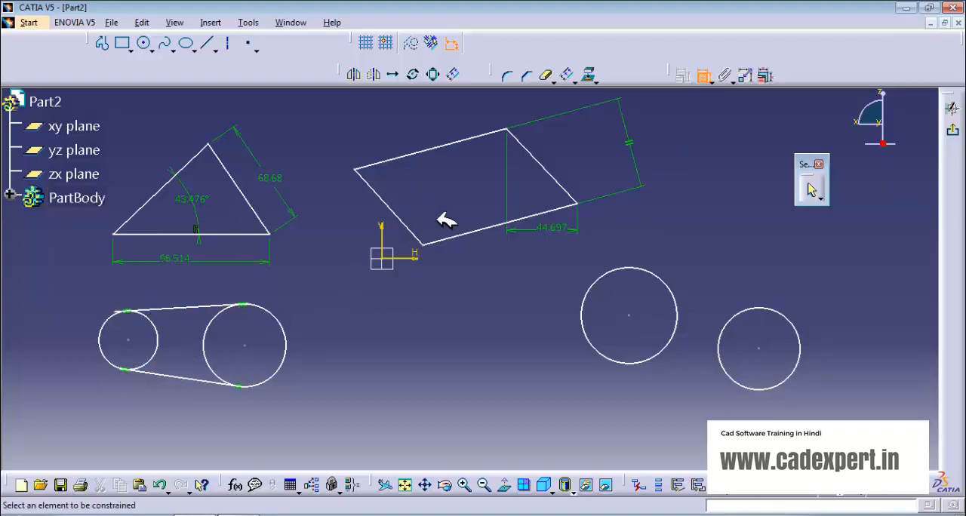
- Constrain the short sloping line nearest the sketch origin, one side of the parallelogram, as vertical
{"action": "left_click", "coordinate": [390, 211]}
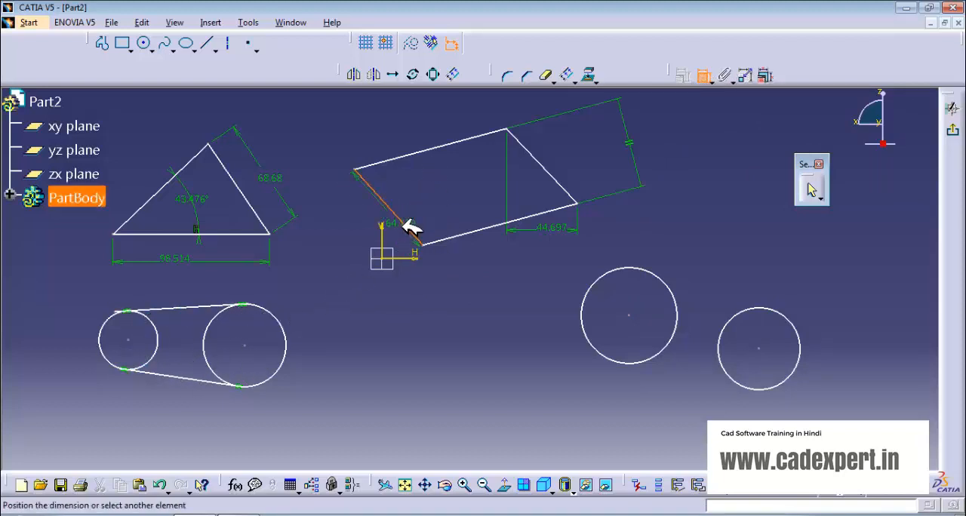
{"action": "left_click", "coordinate": [703, 76]}
{"action": "left_click", "coordinate": [400, 215]}
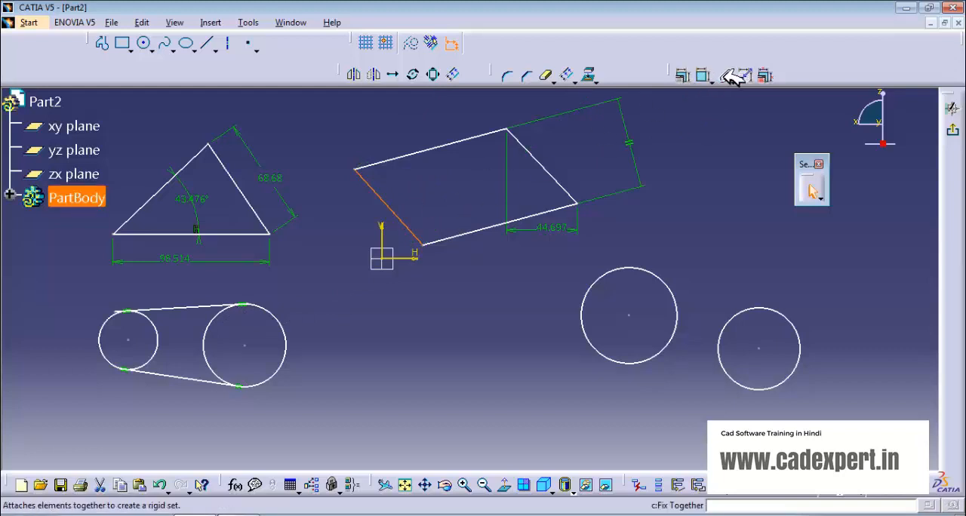
{"action": "left_click", "coordinate": [704, 76]}
{"action": "right_click", "coordinate": [349, 207]}
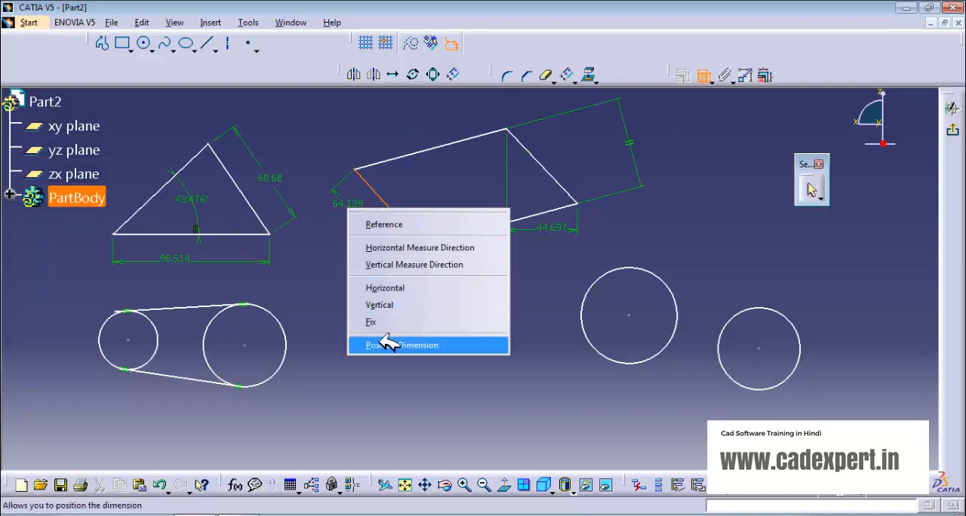
{"action": "left_click", "coordinate": [391, 306]}
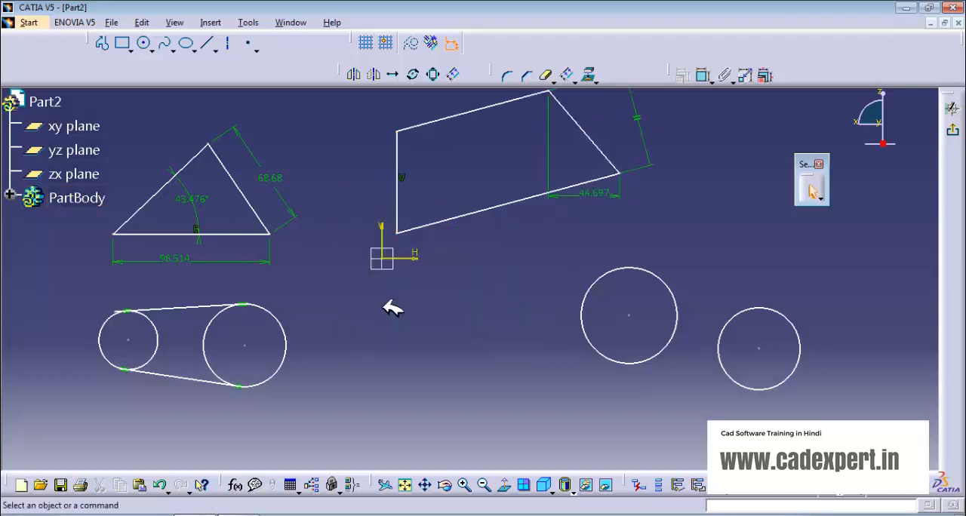
- Delete the parallelism constraint and the horizontal length dimension from the quadrilateral
{"action": "middle_click_drag", "start_coordinate": [471, 246], "coordinate": [490, 349]}
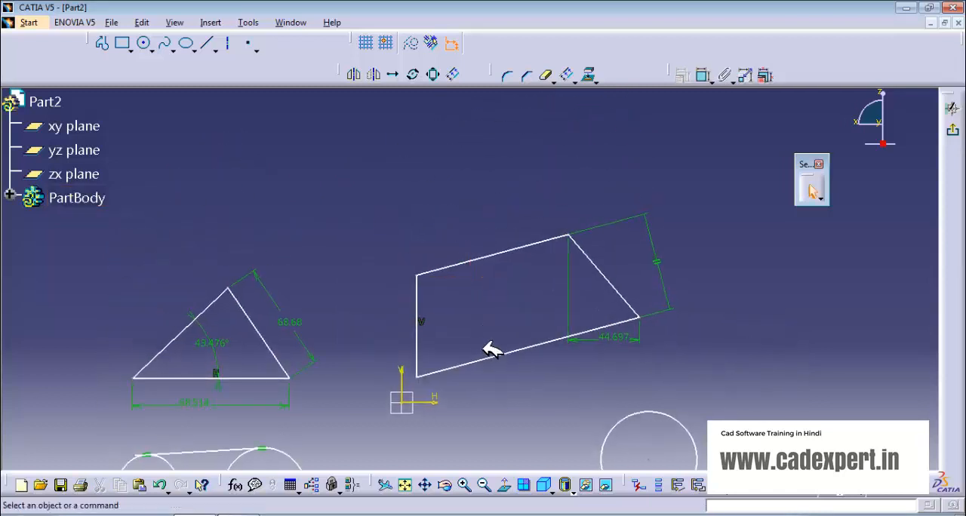
{"action": "left_click", "coordinate": [703, 75]}
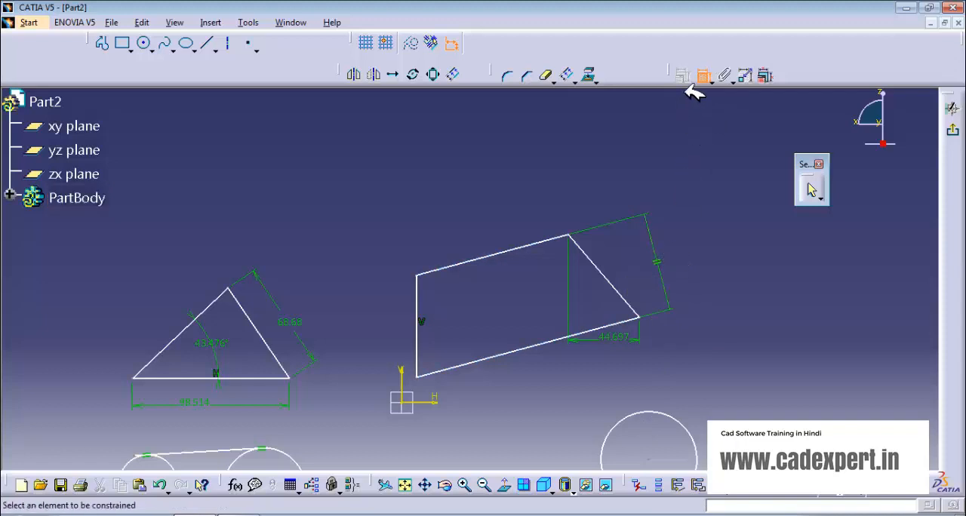
{"action": "left_click", "coordinate": [659, 261]}
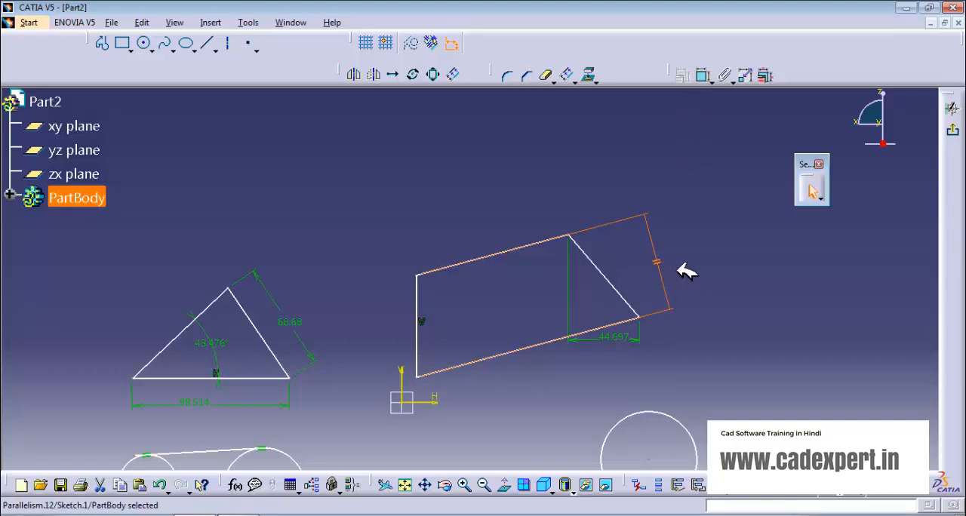
{"action": "key", "text": "Delete"}
{"action": "left_click", "coordinate": [619, 332]}
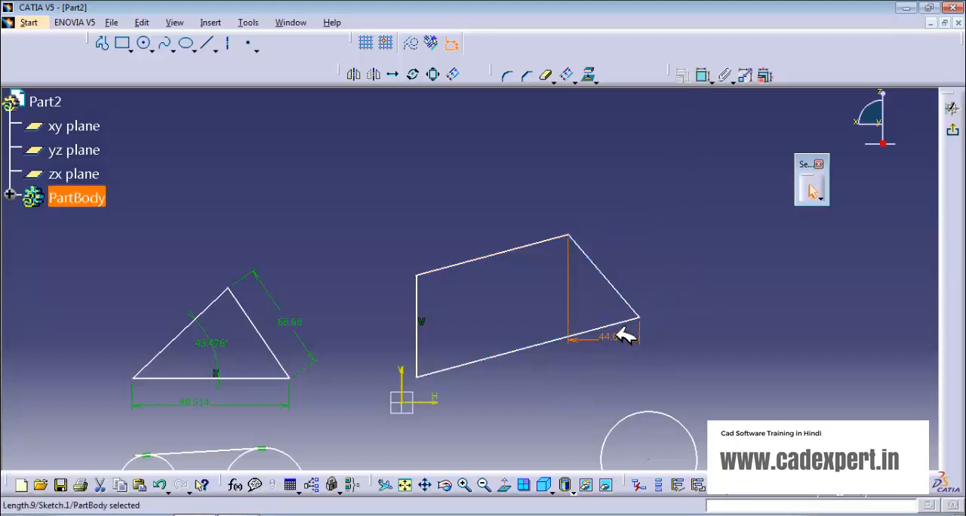
{"action": "key", "text": "Delete"}
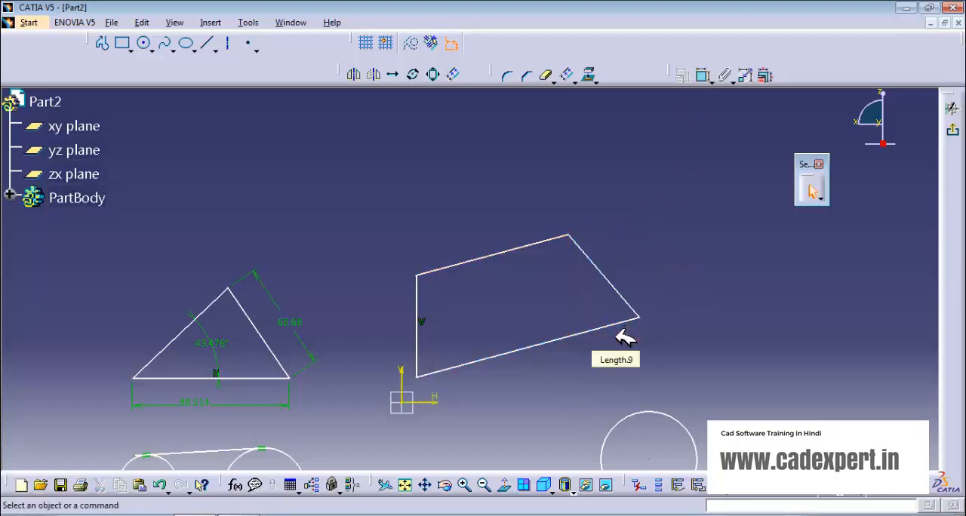
- Apply a Vertical constraint to the quadrilateral's sloping right side through the constraint definition
{"action": "left_click", "coordinate": [613, 273]}
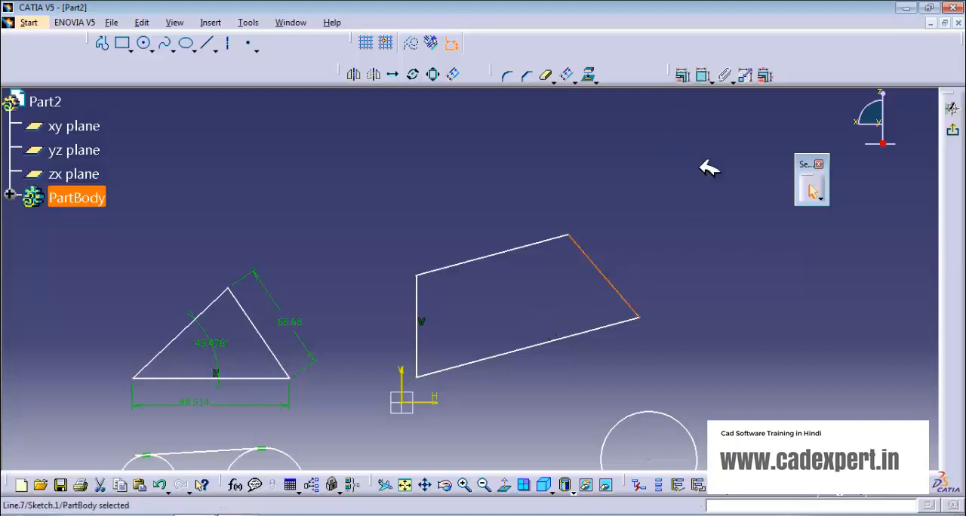
{"action": "left_click", "coordinate": [702, 193]}
{"action": "left_click", "coordinate": [609, 268]}
{"action": "left_click", "coordinate": [690, 75]}
{"action": "left_click_drag", "start_coordinate": [804, 267], "coordinate": [778, 227]}
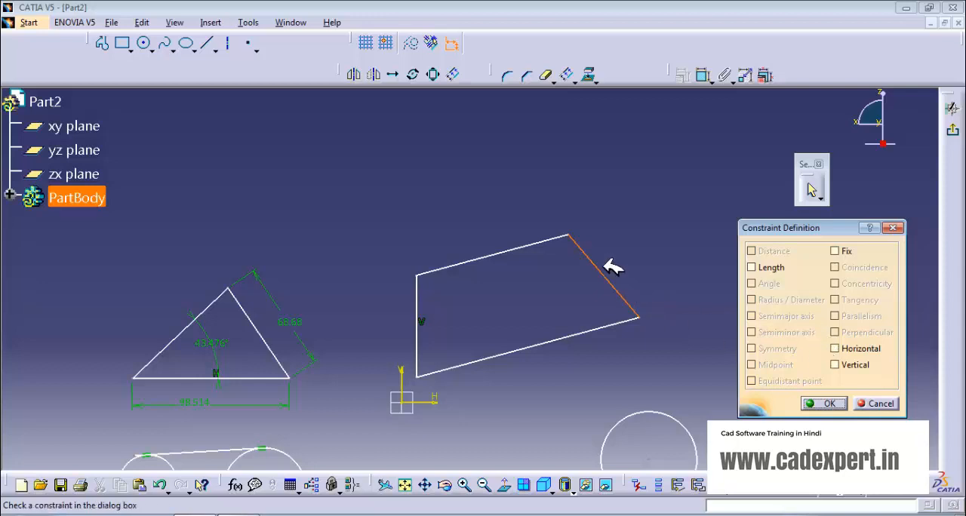
{"action": "left_click", "coordinate": [836, 366]}
{"action": "left_click", "coordinate": [634, 297]}
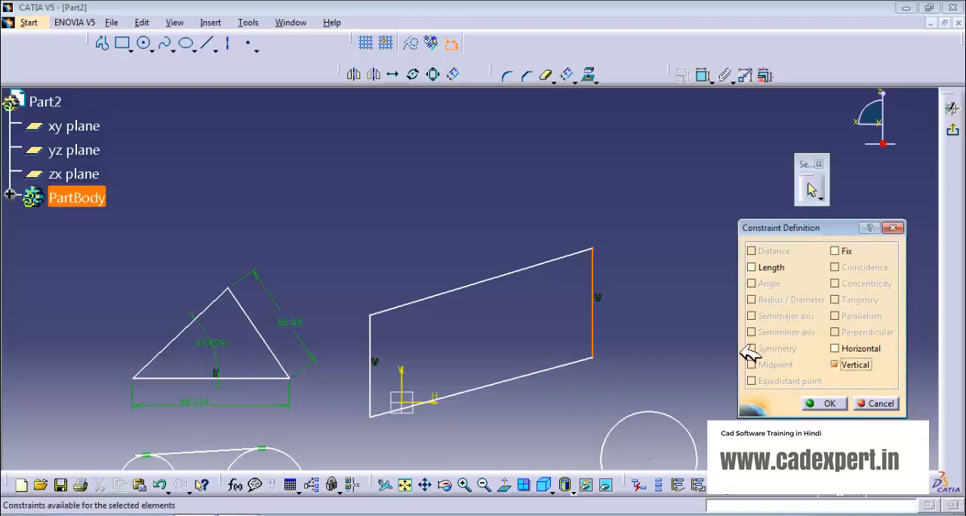
{"action": "left_click", "coordinate": [823, 403]}
- Apply a Horizontal constraint to the quadrilateral's lower side through the constraint definition
{"action": "left_click", "coordinate": [551, 368]}
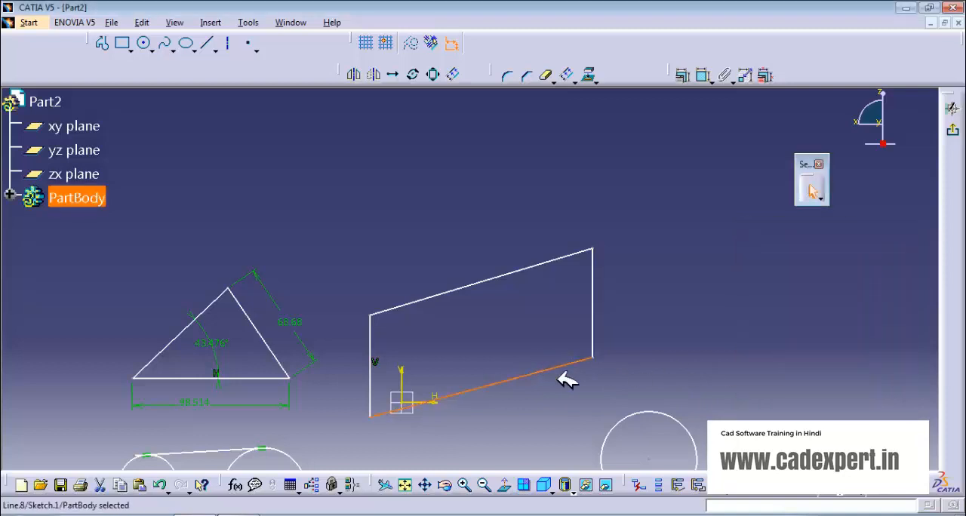
{"action": "left_click", "coordinate": [702, 75]}
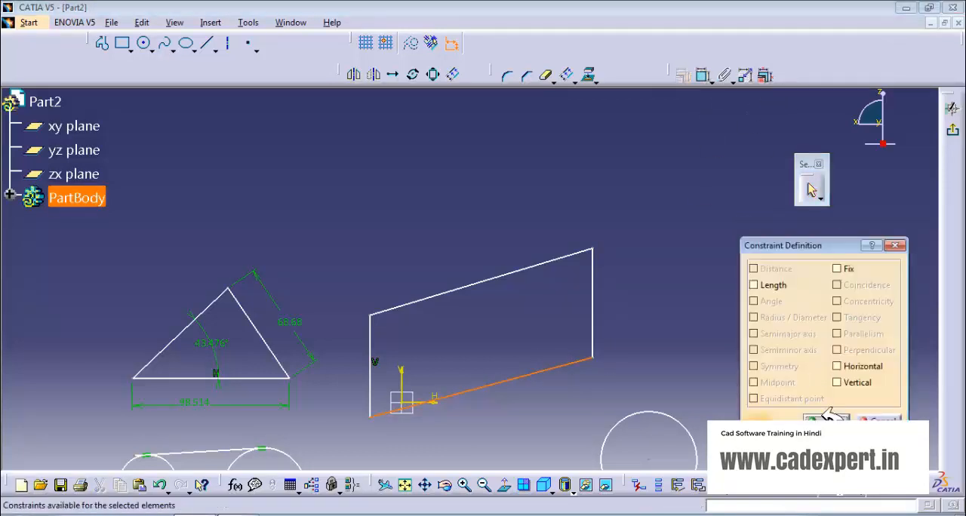
{"action": "left_click", "coordinate": [836, 366]}
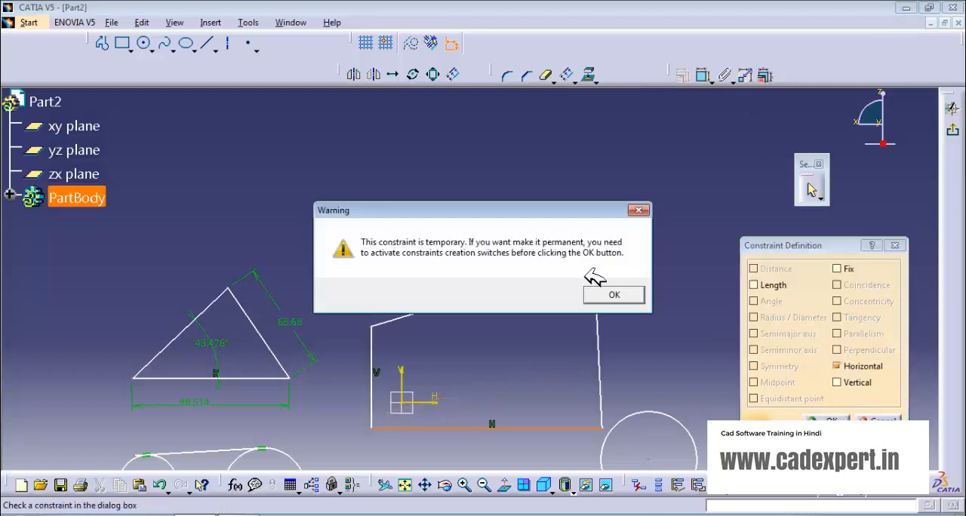
{"action": "left_click", "coordinate": [613, 294]}
{"action": "middle_click_drag", "start_coordinate": [540, 354], "coordinate": [520, 239]}
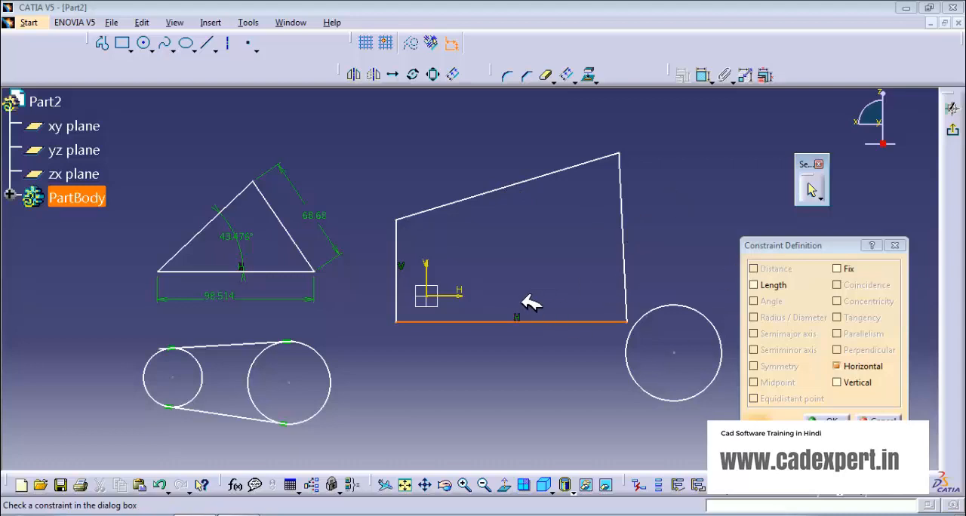
{"action": "mouse_move", "coordinate": [530, 302]}
{"action": "middle_mouse_down"}
{"action": "mouse_move", "coordinate": [431, 335]}
{"action": "mouse_move", "coordinate": [339, 339]}
{"action": "middle_mouse_up"}
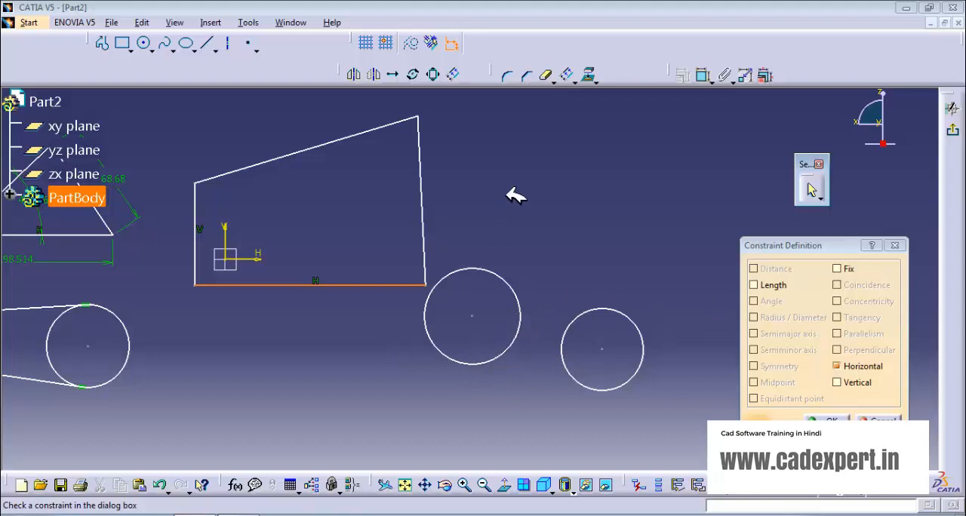
{"action": "left_click", "coordinate": [830, 419]}
- Try a Tangency constraint between the two free circles beside the quadrilateral
{"action": "left_click", "coordinate": [520, 300]}
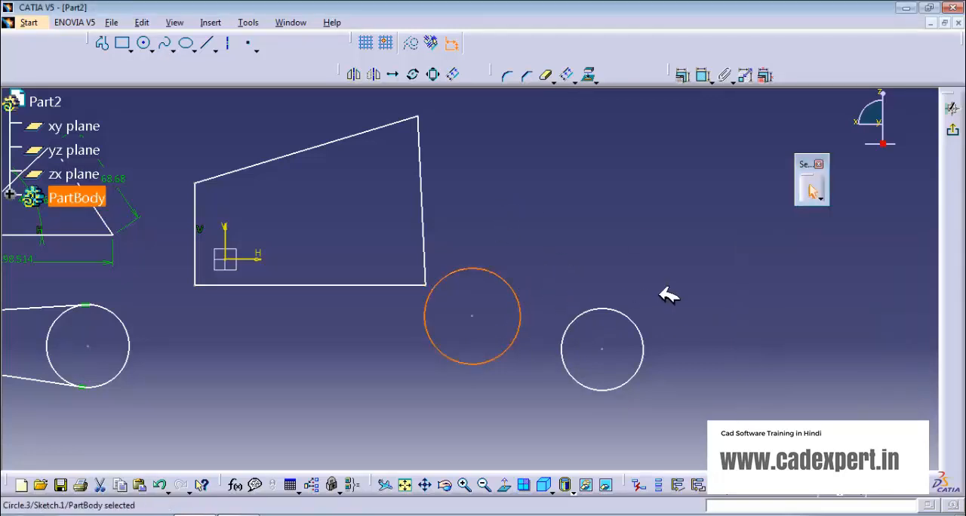
{"action": "left_click", "coordinate": [626, 320], "text": "ctrl"}
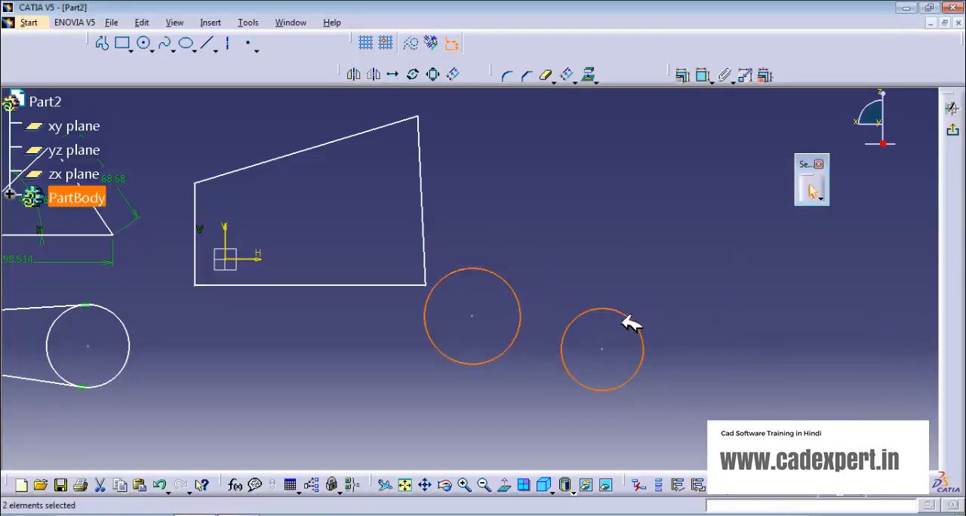
{"action": "left_click", "coordinate": [684, 76]}
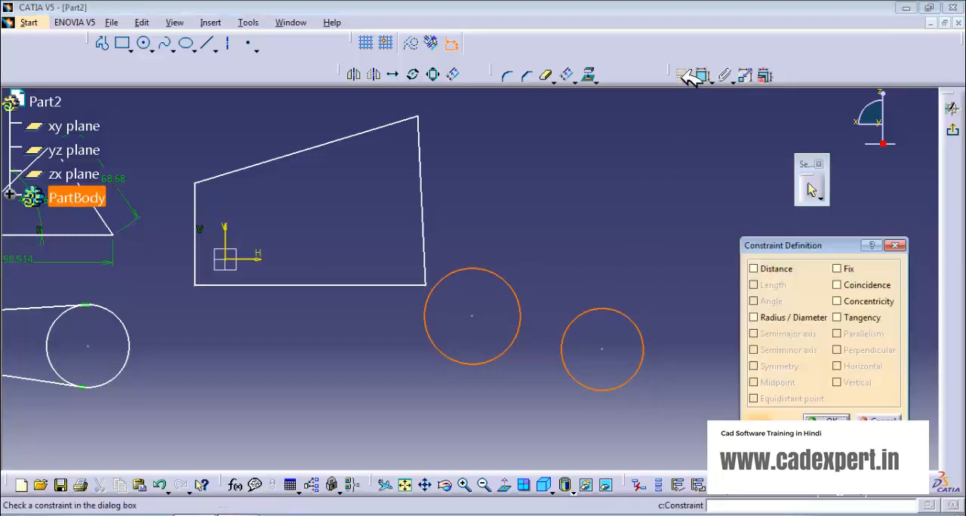
{"action": "left_click", "coordinate": [838, 318]}
{"action": "left_click", "coordinate": [621, 295]}
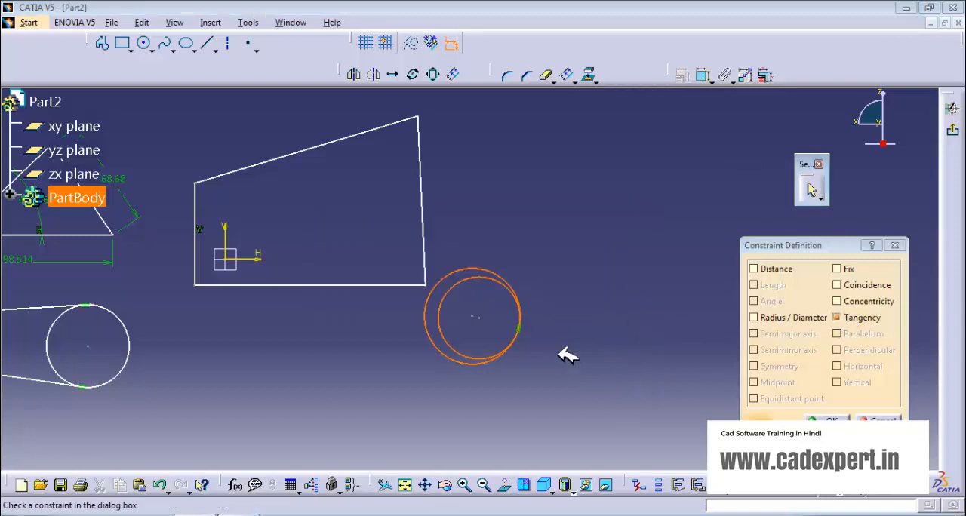
- Try adding Concentricity and Coincidence constraints to the same two circles
{"action": "left_click", "coordinate": [836, 301]}
{"action": "key", "text": "Return"}
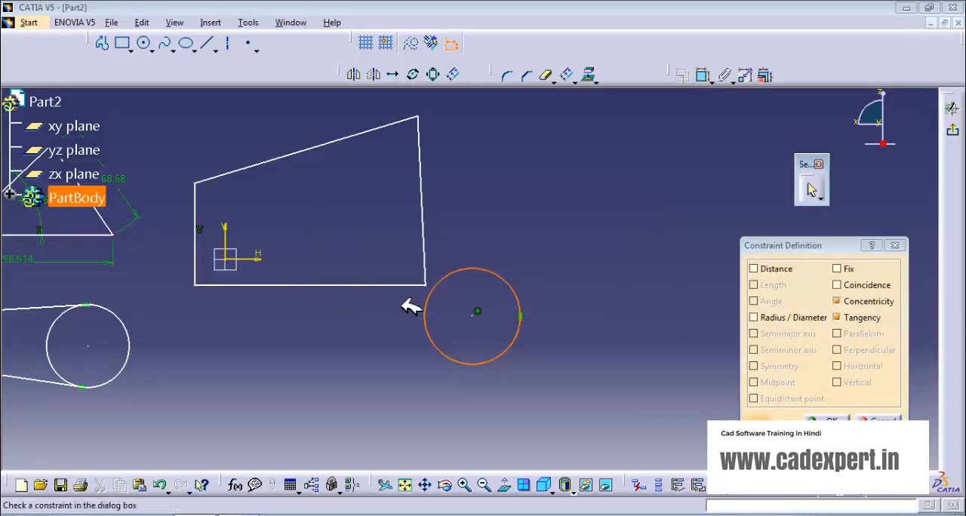
{"action": "left_click", "coordinate": [842, 285]}
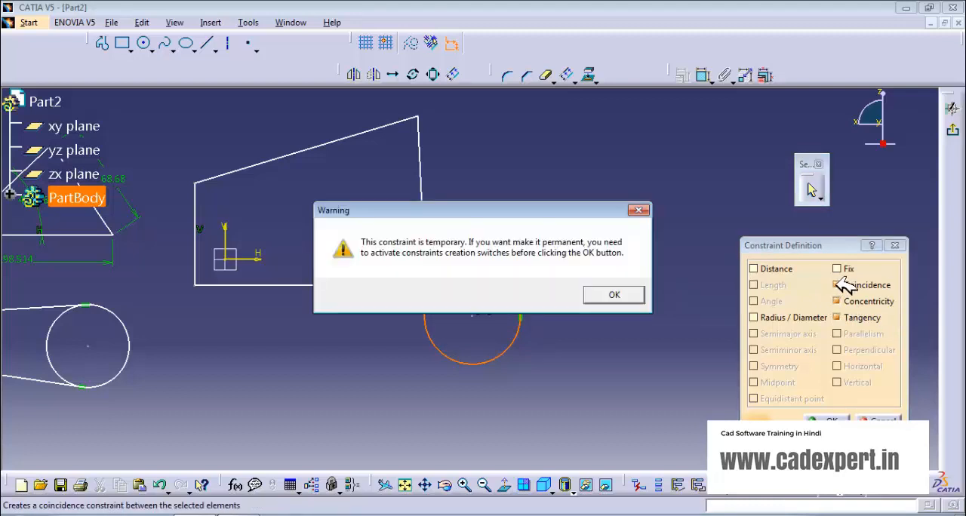
{"action": "left_click", "coordinate": [613, 295]}
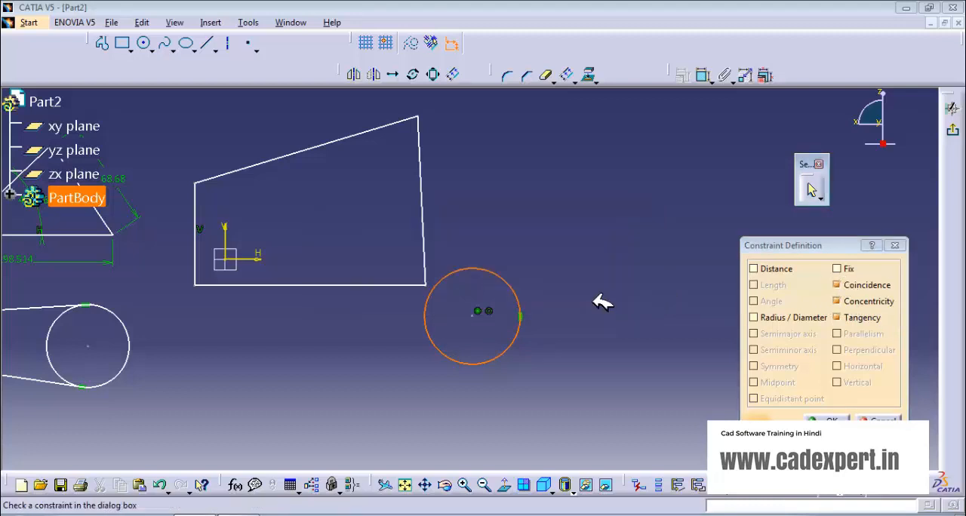
- Clear the tangency, concentricity and coincidence options for the two circles, close the constraint definition and deselect the circles
{"action": "left_click", "coordinate": [851, 317]}
{"action": "left_click", "coordinate": [847, 301]}
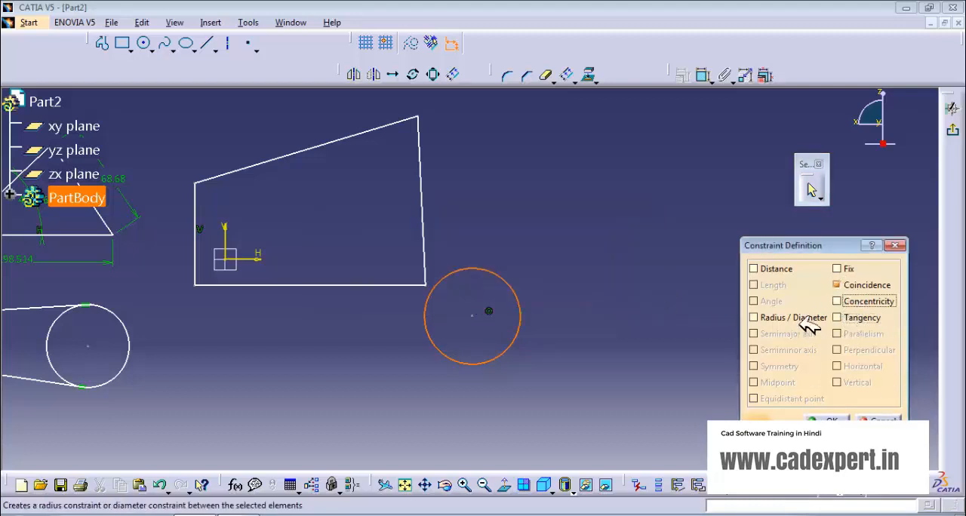
{"action": "left_click", "coordinate": [837, 285]}
{"action": "left_click", "coordinate": [828, 422]}
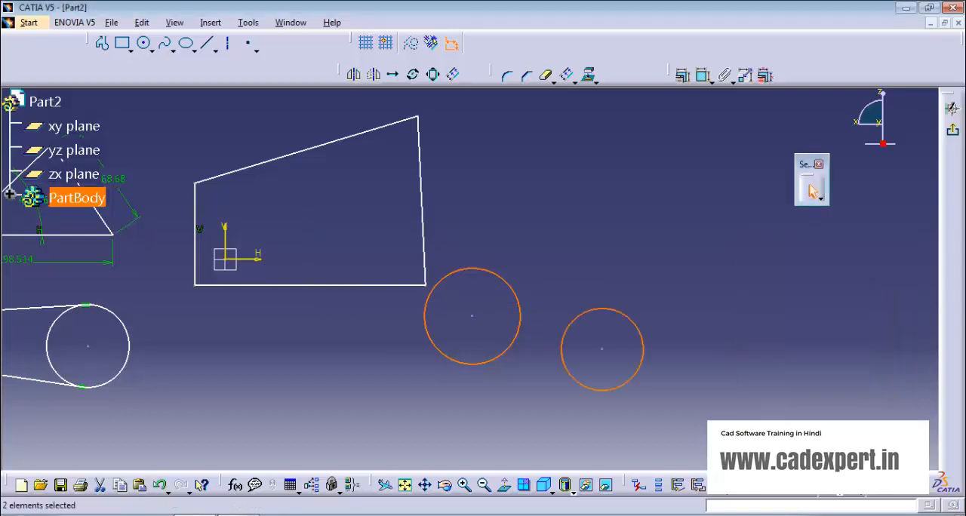
{"action": "left_click", "coordinate": [558, 389]}
- Enable automatic geometrical constraints and delete the quadrilateral around the sketch origin
{"action": "middle_click_drag", "start_coordinate": [503, 381], "coordinate": [658, 398]}
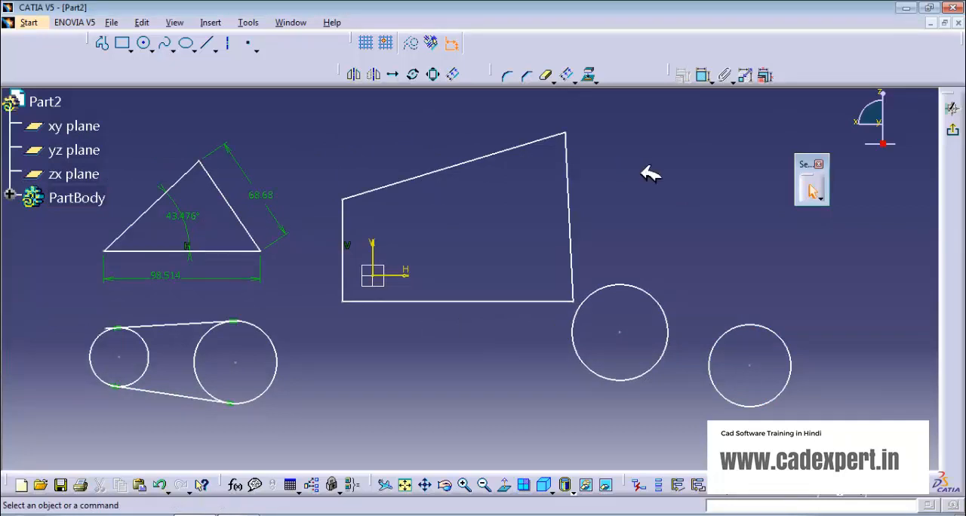
{"action": "left_click", "coordinate": [430, 43]}
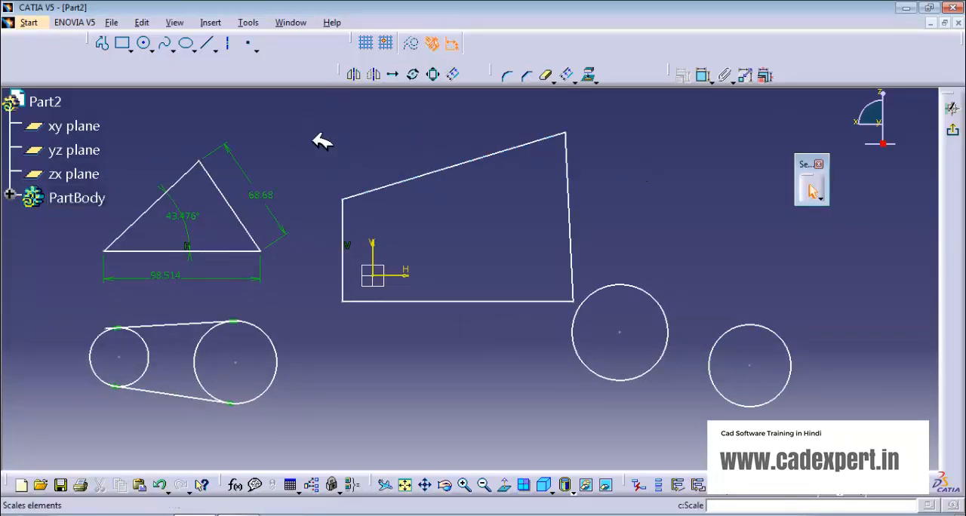
{"action": "mouse_move", "coordinate": [305, 128]}
{"action": "left_mouse_down"}
{"action": "mouse_move", "coordinate": [487, 341]}
{"action": "mouse_move", "coordinate": [582, 330]}
{"action": "mouse_move", "coordinate": [576, 305]}
{"action": "left_mouse_up"}
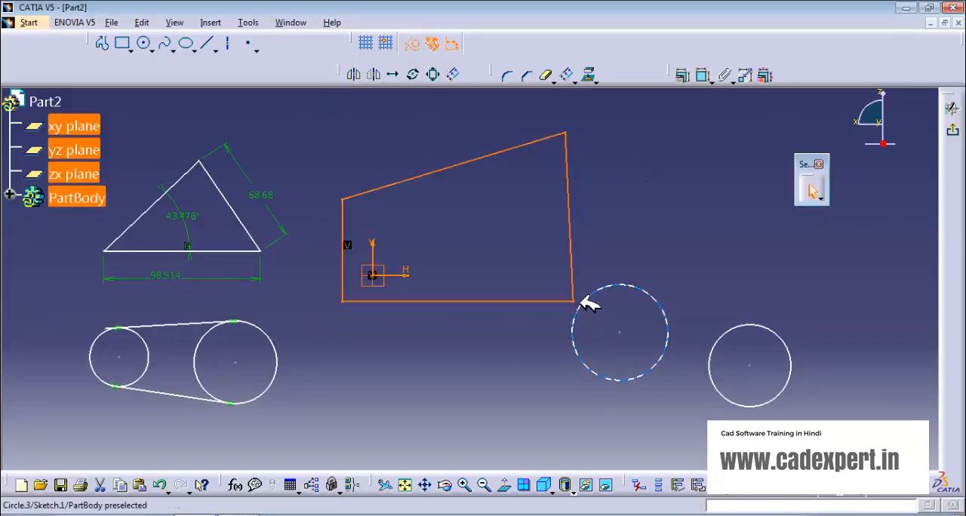
{"action": "key", "text": "Delete"}
- Try a Coincidence constraint between the two free circles through the constraint definition and undo it
{"action": "middle_click", "coordinate": [664, 346]}
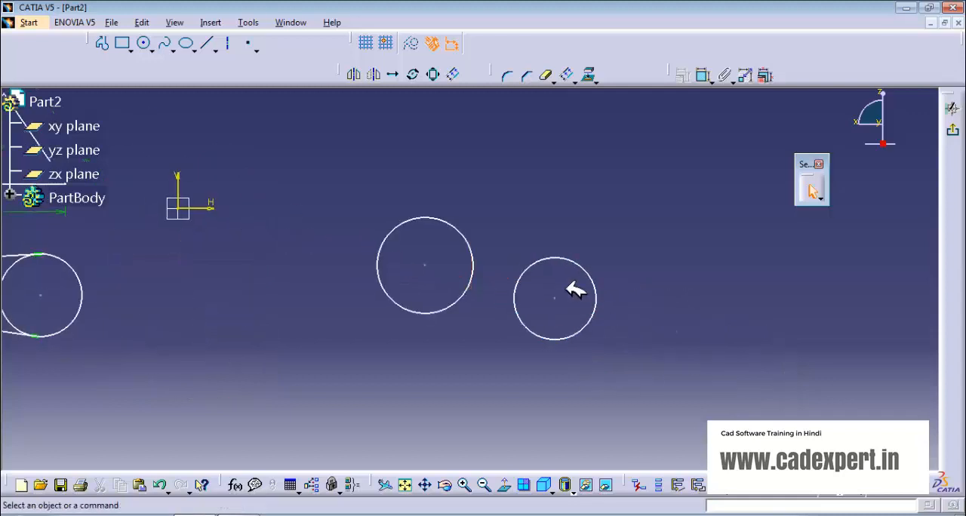
{"action": "middle_click_drag", "start_coordinate": [789, 356], "coordinate": [882, 354]}
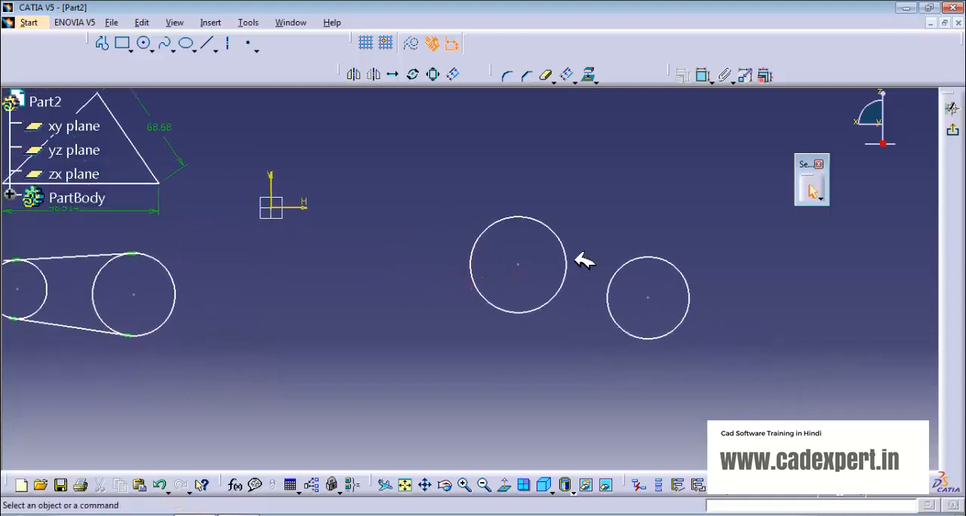
{"action": "middle_click_drag", "start_coordinate": [447, 308], "coordinate": [561, 383]}
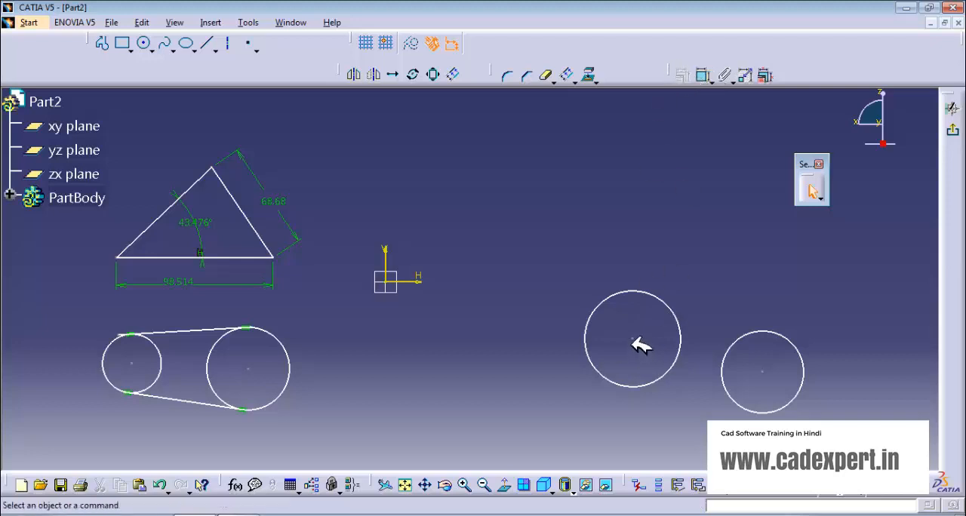
{"action": "left_click", "coordinate": [681, 325]}
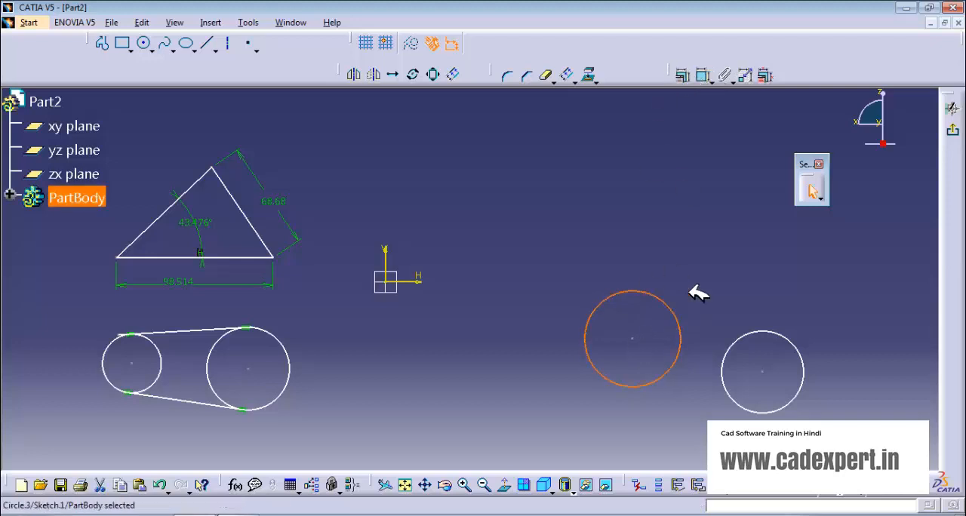
{"action": "left_click", "coordinate": [758, 331], "text": "ctrl"}
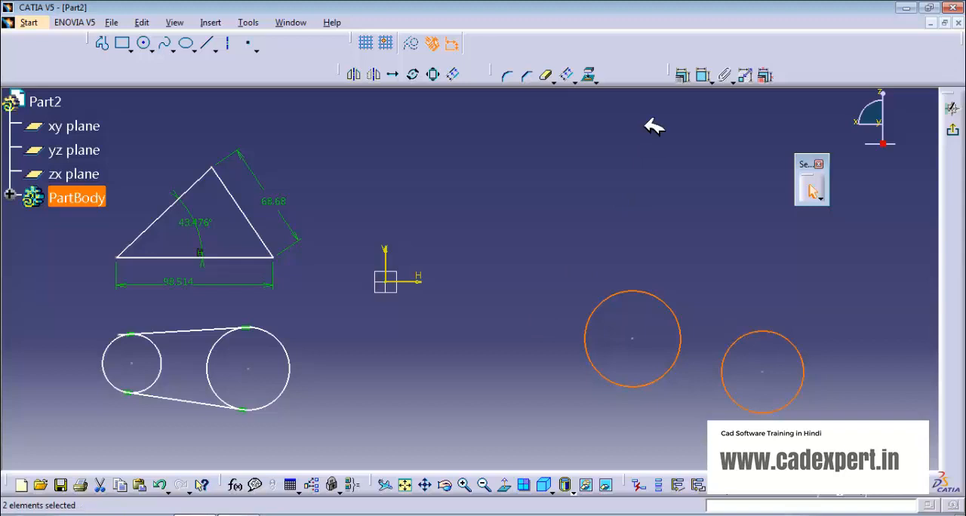
{"action": "left_click", "coordinate": [682, 75]}
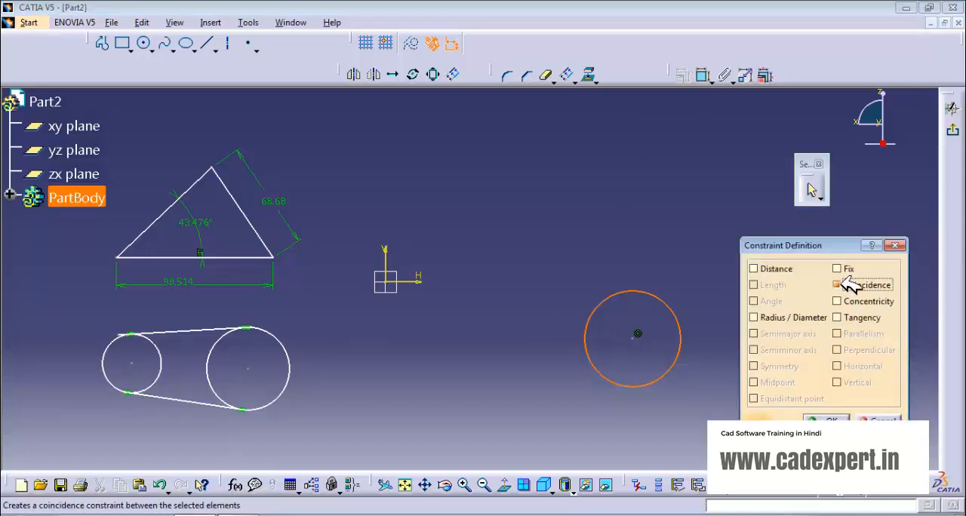
{"action": "left_click_drag", "start_coordinate": [829, 250], "coordinate": [476, 144]}
{"action": "left_click", "coordinate": [473, 315]}
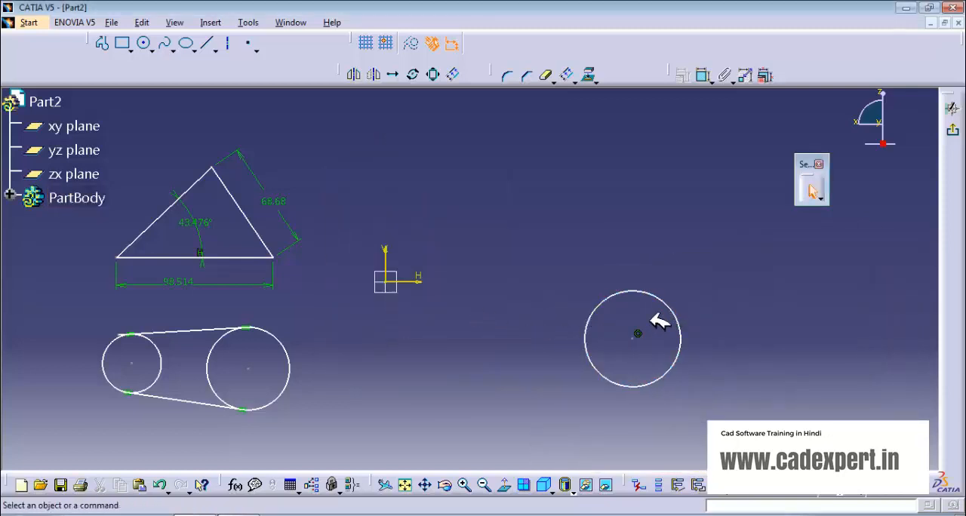
{"action": "key", "text": "ctrl+z"}
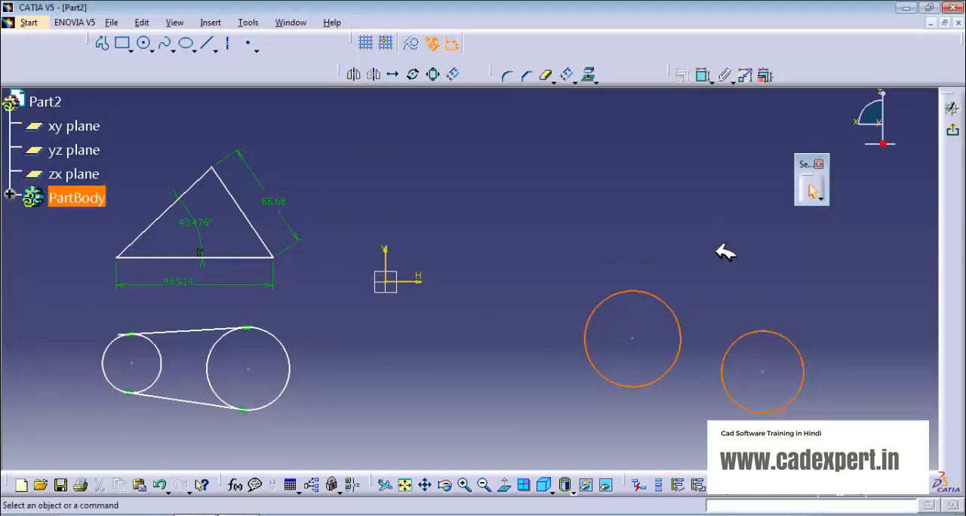
{"action": "left_click", "coordinate": [724, 252]}
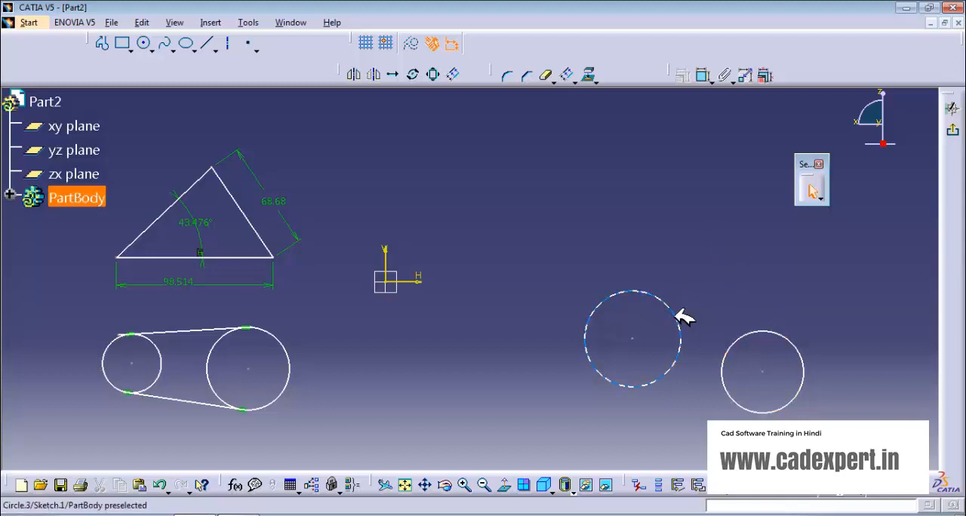
- Apply a Coincidence constraint between the larger free circle's centre and the triangle's apex
{"action": "left_click", "coordinate": [632, 339]}
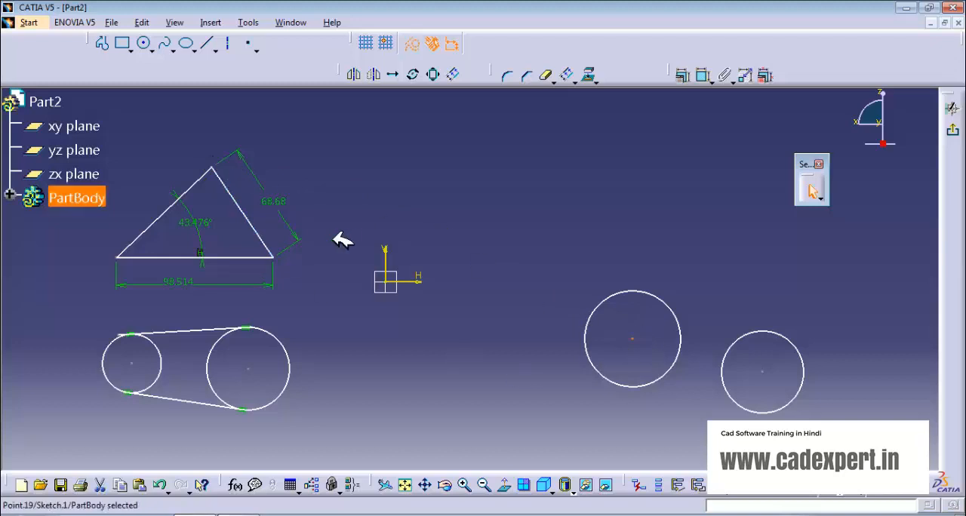
{"action": "left_click", "coordinate": [213, 166], "text": "ctrl"}
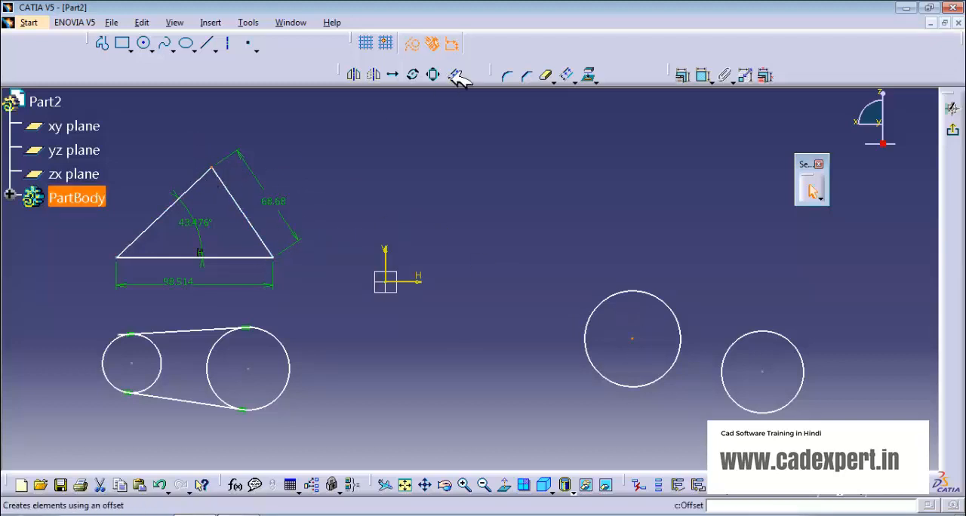
{"action": "left_click", "coordinate": [687, 73]}
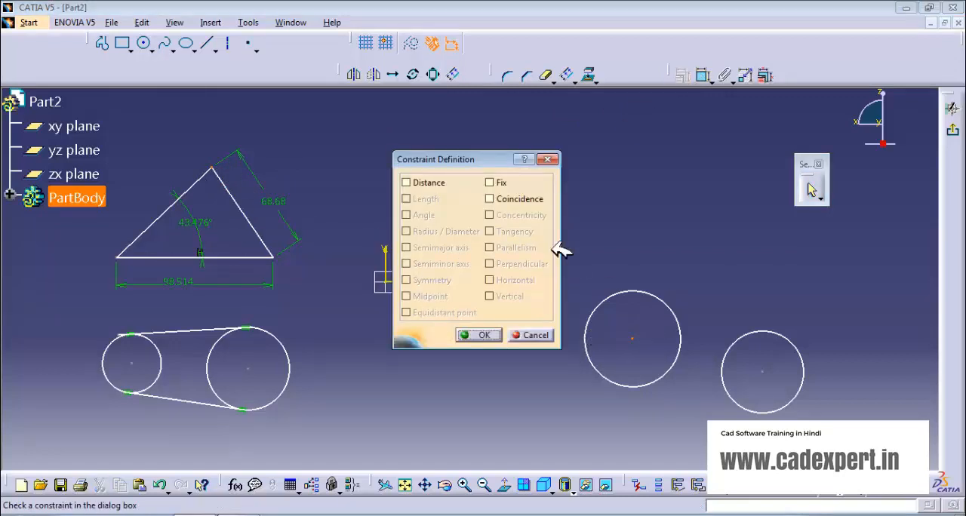
{"action": "left_click", "coordinate": [492, 199]}
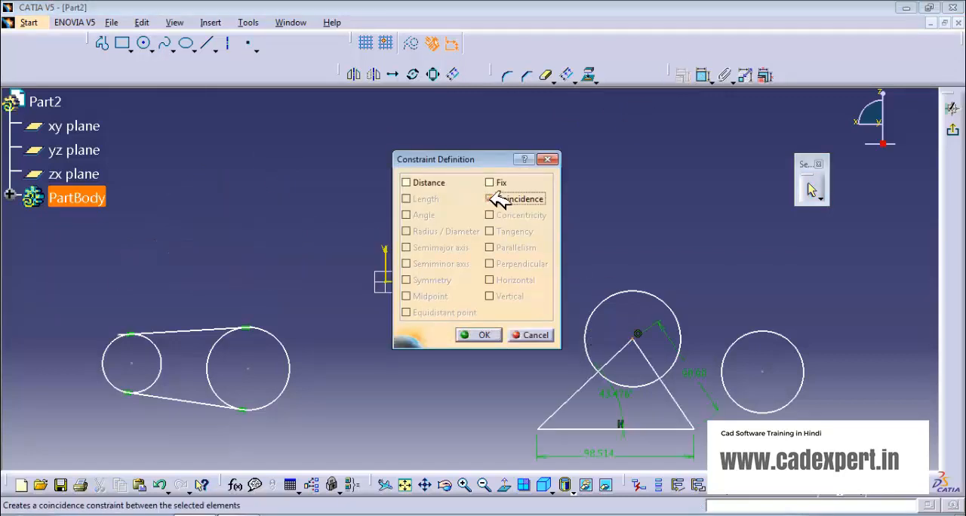
{"action": "mouse_move", "coordinate": [553, 377]}
{"action": "middle_mouse_down"}
{"action": "mouse_move", "coordinate": [269, 335]}
{"action": "mouse_move", "coordinate": [277, 330]}
{"action": "middle_mouse_up"}
{"action": "left_click_drag", "start_coordinate": [449, 160], "coordinate": [587, 160]}
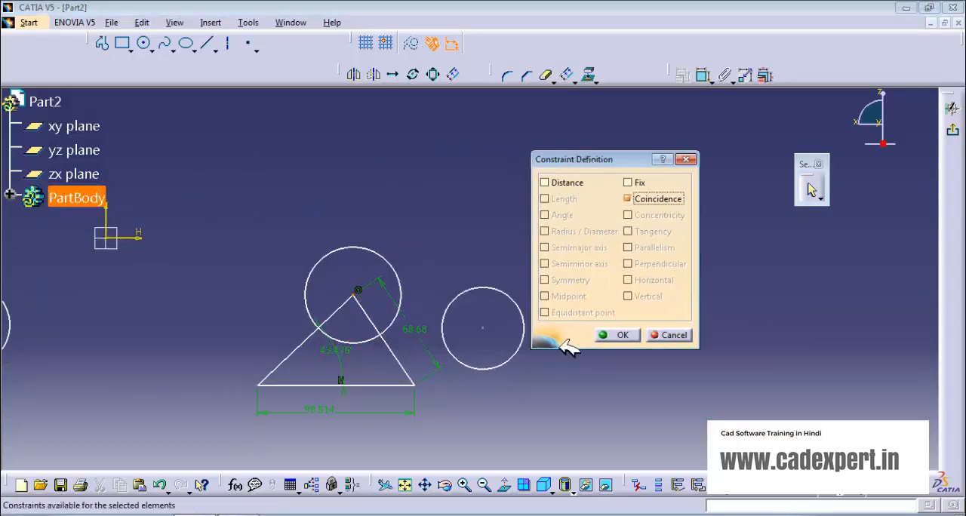
{"action": "left_click", "coordinate": [483, 328]}
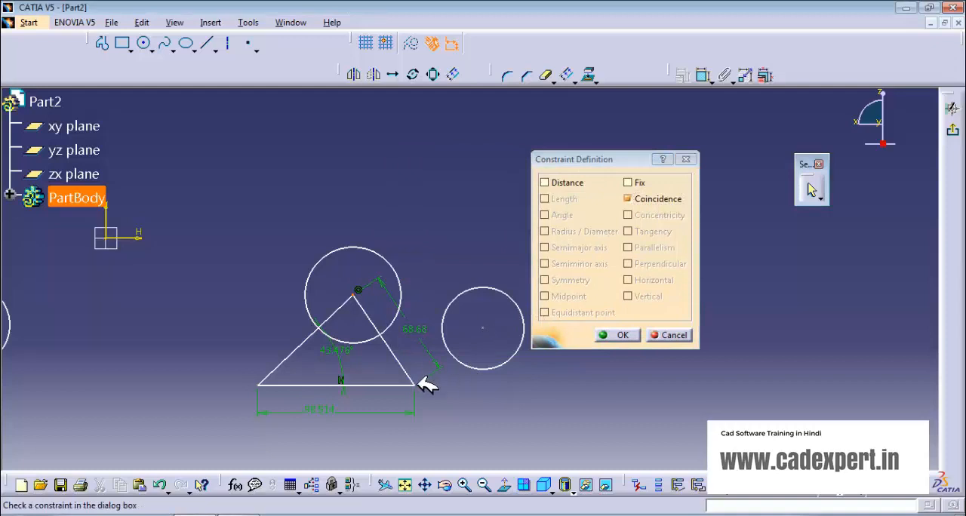
{"action": "middle_click_drag", "start_coordinate": [472, 420], "coordinate": [574, 399]}
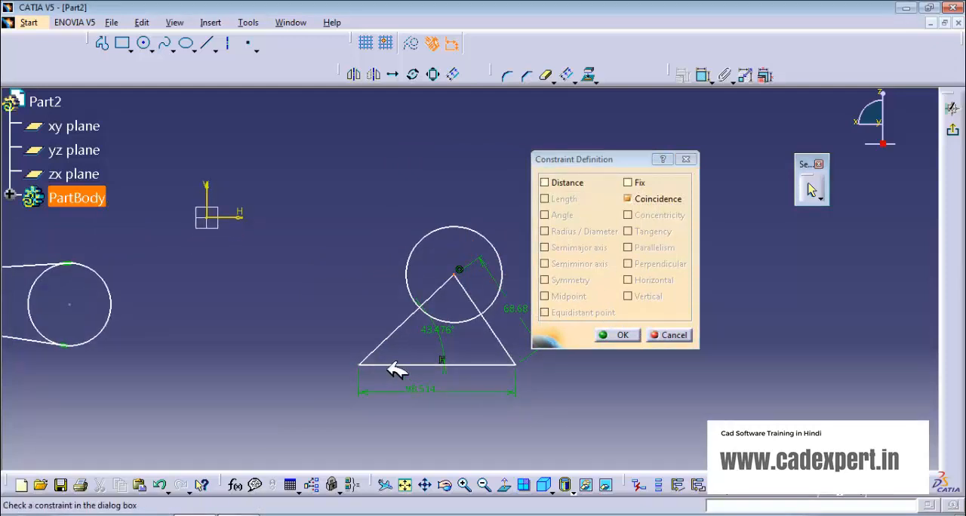
{"action": "middle_click_drag", "start_coordinate": [388, 369], "coordinate": [317, 345]}
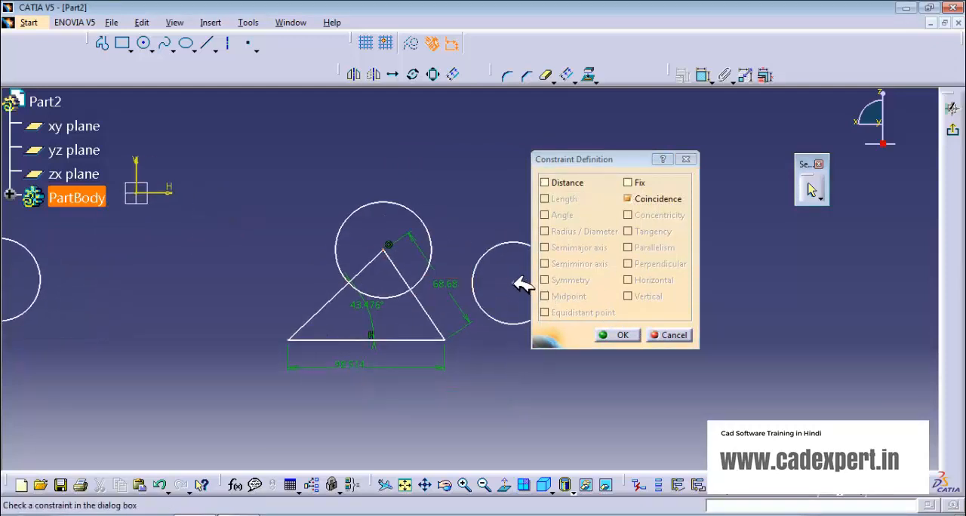
{"action": "left_click", "coordinate": [614, 335]}
- Apply a Coincidence constraint between the smaller free circle's centre and the triangle's lower-right vertex
{"action": "left_click", "coordinate": [513, 284]}
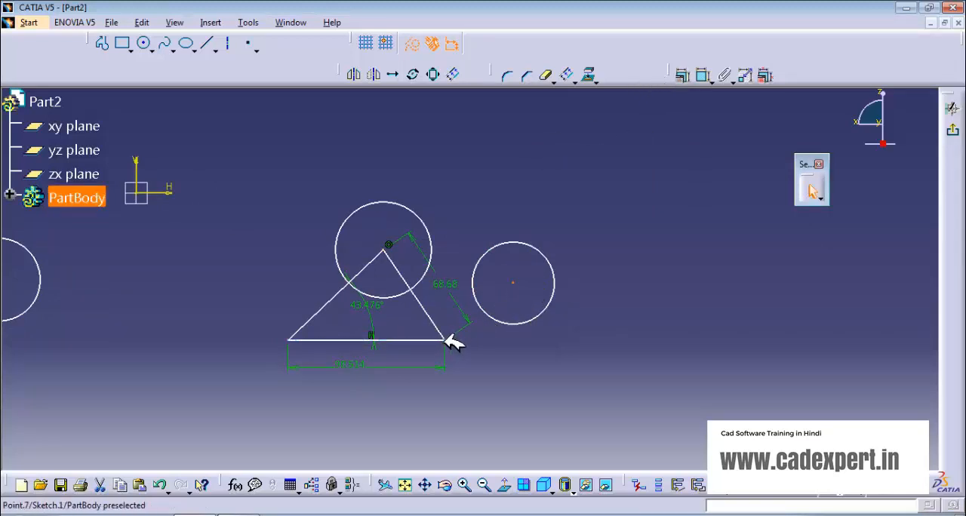
{"action": "left_click", "coordinate": [691, 76]}
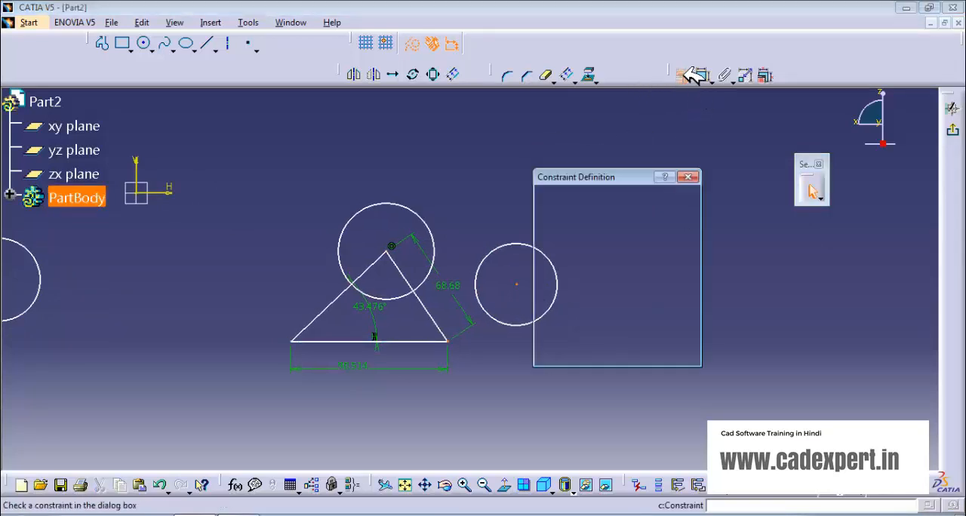
{"action": "left_click", "coordinate": [631, 217]}
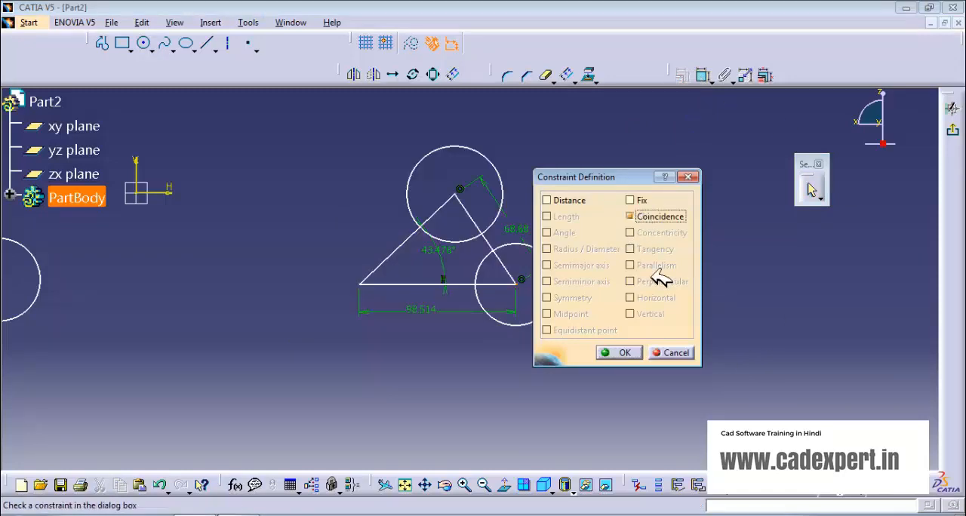
{"action": "left_click", "coordinate": [617, 352]}
- Undo the two Coincidence constraints linking the triangle to the free circles and clear the selection
{"action": "middle_click_drag", "start_coordinate": [442, 367], "coordinate": [672, 371]}
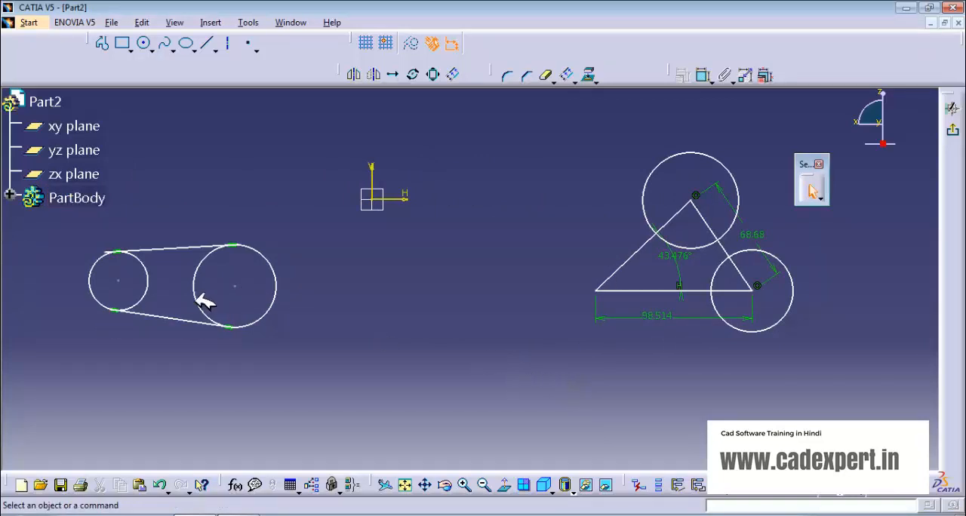
{"action": "left_click", "coordinate": [236, 285]}
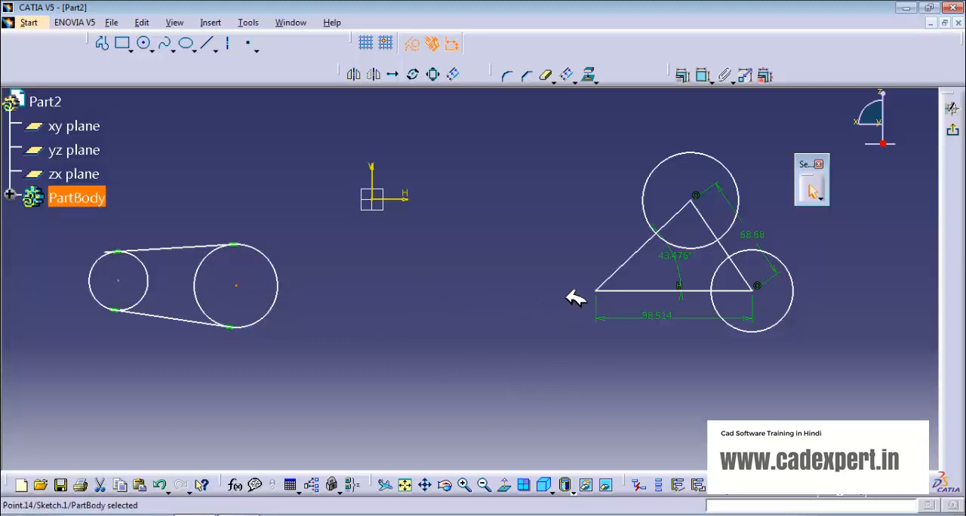
{"action": "left_click", "coordinate": [591, 128]}
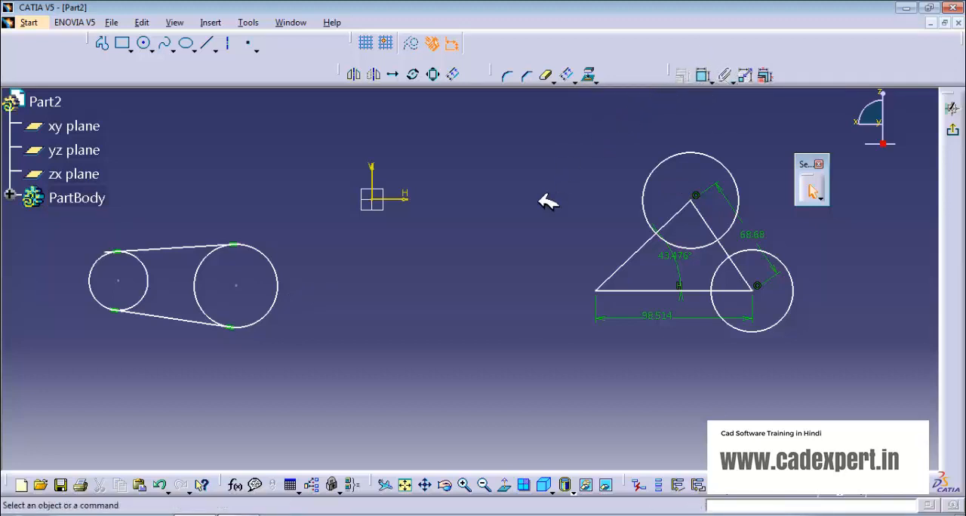
{"action": "left_click", "coordinate": [708, 80]}
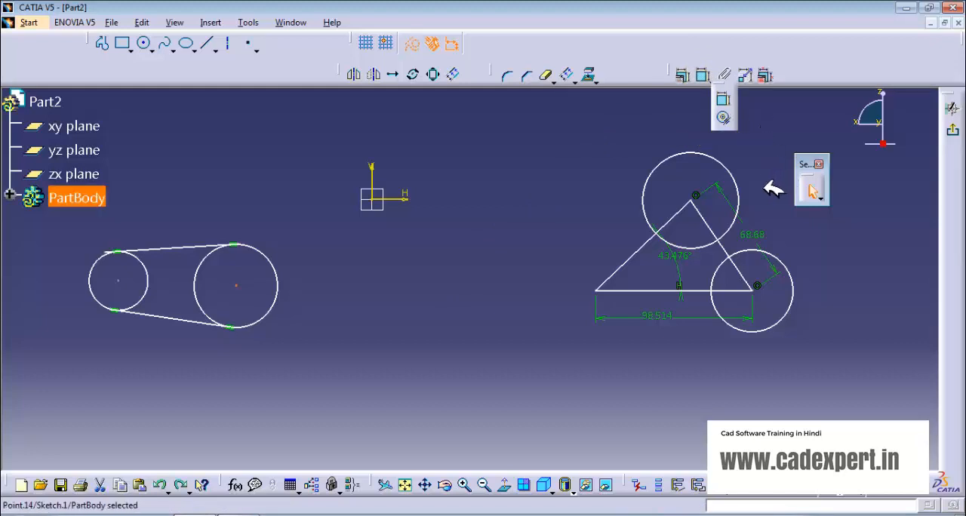
{"action": "key", "text": "ctrl+z"}
{"action": "key", "text": "ctrl+z"}
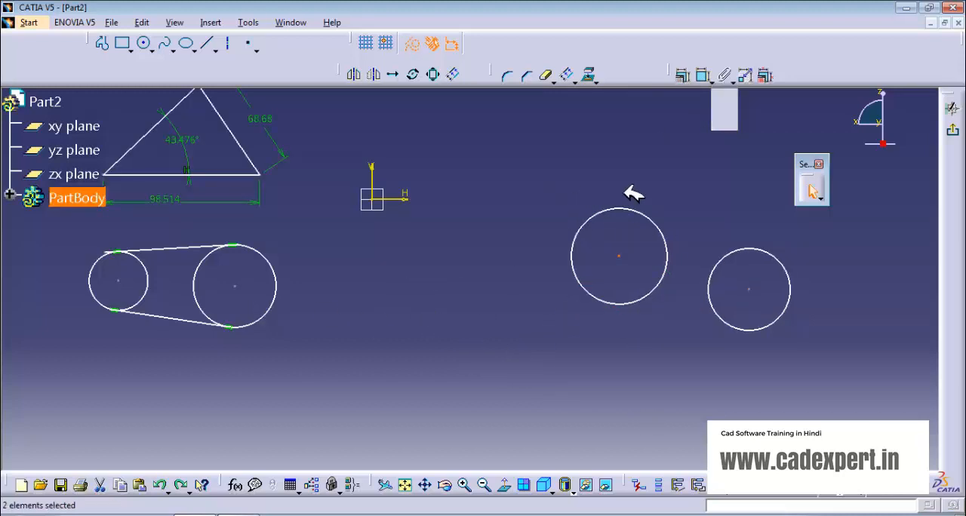
{"action": "mouse_move", "coordinate": [268, 334]}
{"action": "middle_mouse_down"}
{"action": "mouse_move", "coordinate": [358, 398]}
{"action": "mouse_move", "coordinate": [365, 382]}
{"action": "middle_mouse_up"}
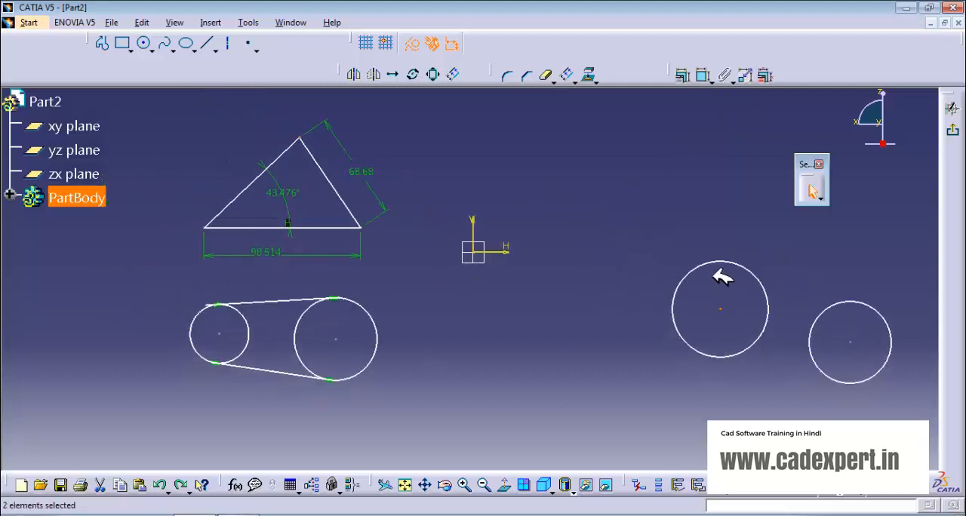
{"action": "middle_click_drag", "start_coordinate": [588, 252], "coordinate": [505, 263]}
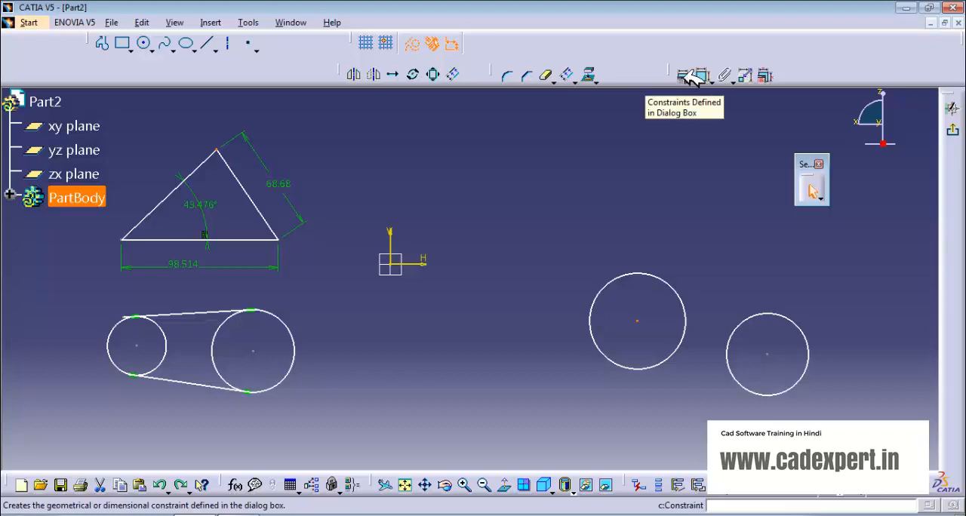
{"action": "left_click", "coordinate": [674, 259]}
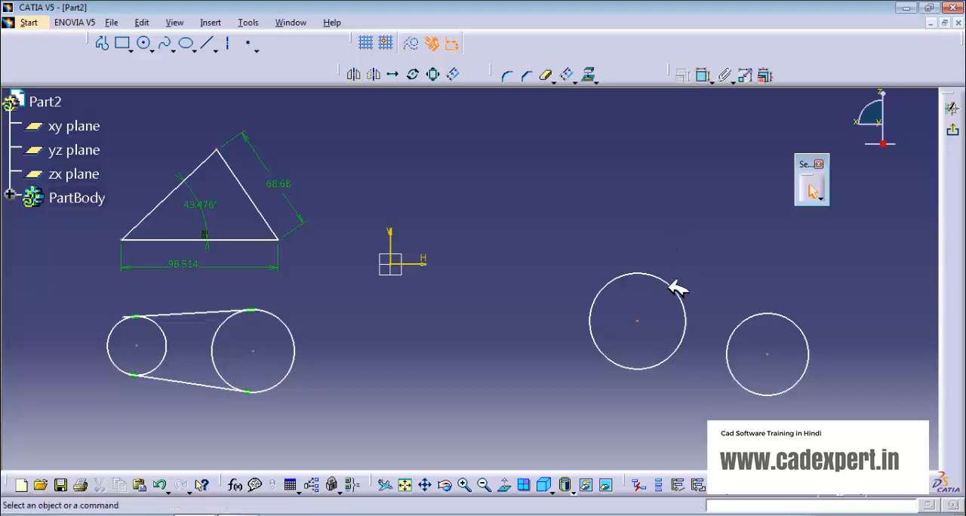
- Apply a Contact Constraint between the two free circles
{"action": "left_click", "coordinate": [677, 288]}
{"action": "left_click", "coordinate": [709, 80]}
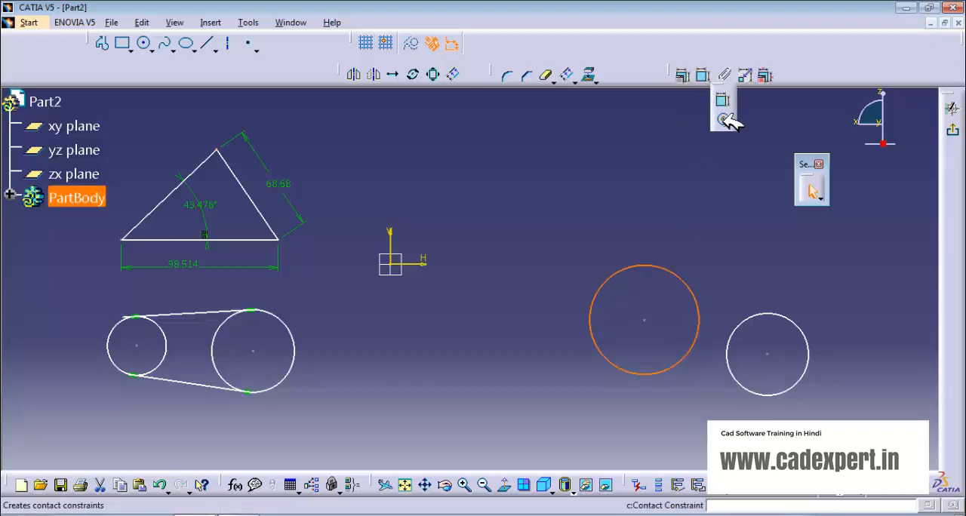
{"action": "left_click", "coordinate": [724, 120]}
{"action": "left_click", "coordinate": [752, 321]}
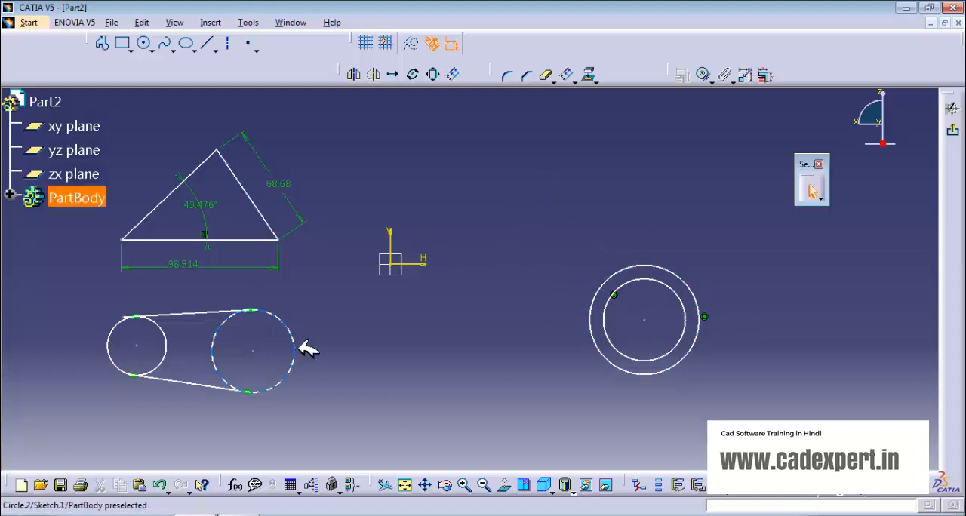
- Apply a Contact Constraint between the outer concentric circle and the larger circle of the pair joined by tangent lines
{"action": "left_click", "coordinate": [703, 75]}
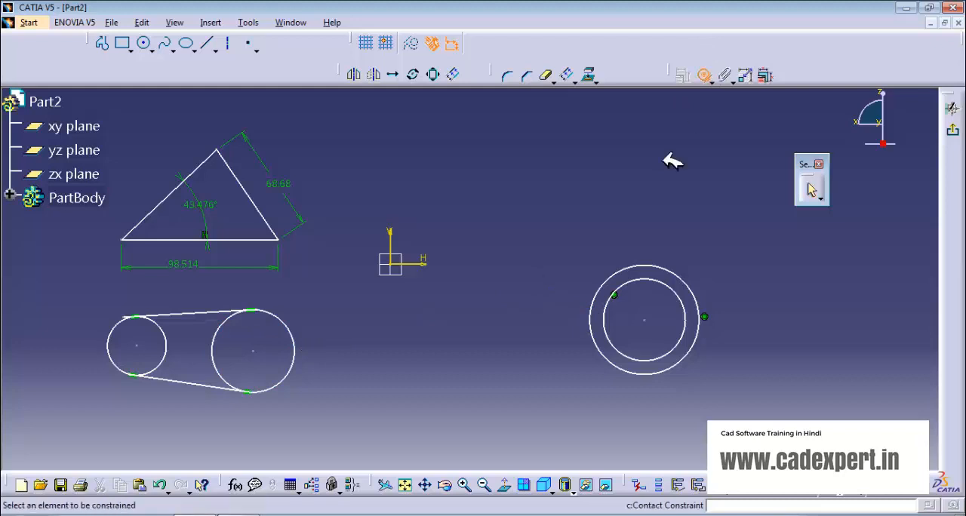
{"action": "left_click", "coordinate": [591, 323]}
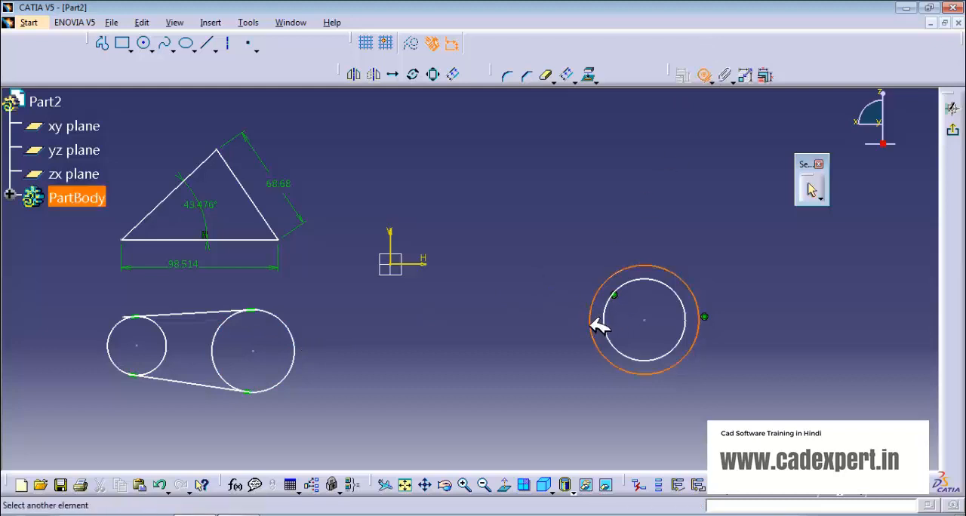
{"action": "left_click", "coordinate": [296, 356]}
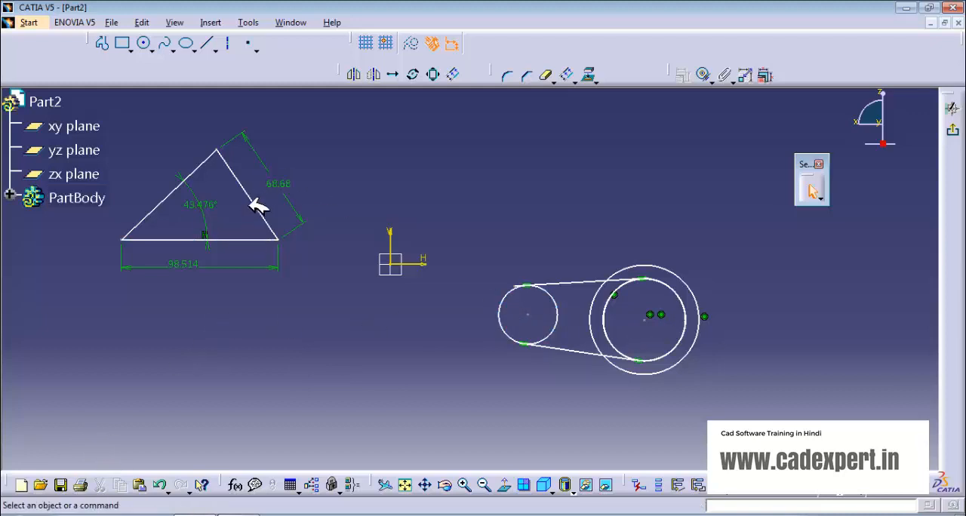
- Apply a Contact Constraint between the smaller belt circle and the triangle's right side
{"action": "left_click", "coordinate": [703, 74]}
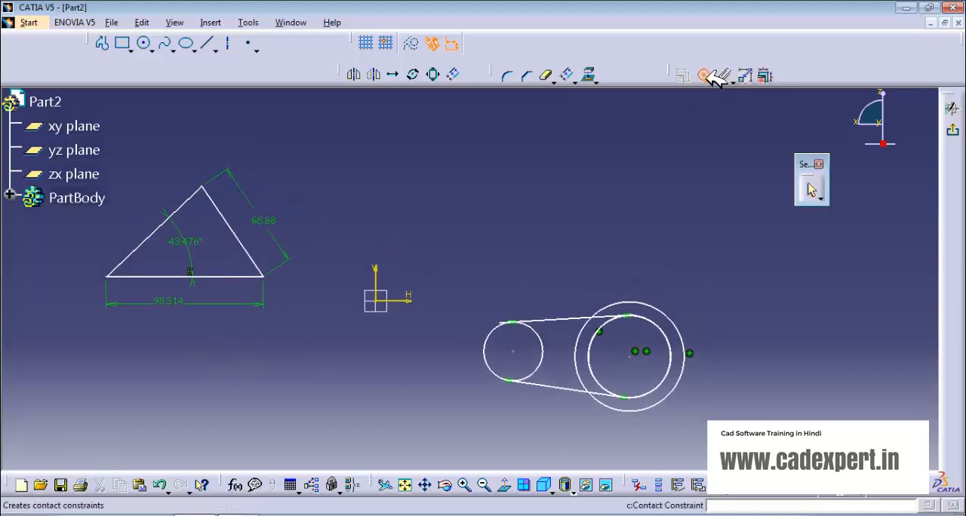
{"action": "left_click", "coordinate": [485, 338]}
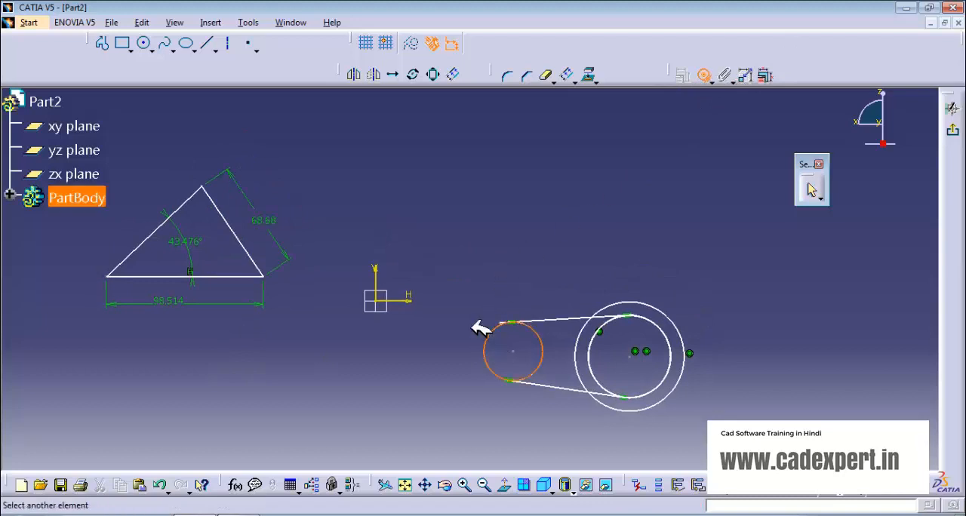
{"action": "left_click", "coordinate": [242, 230]}
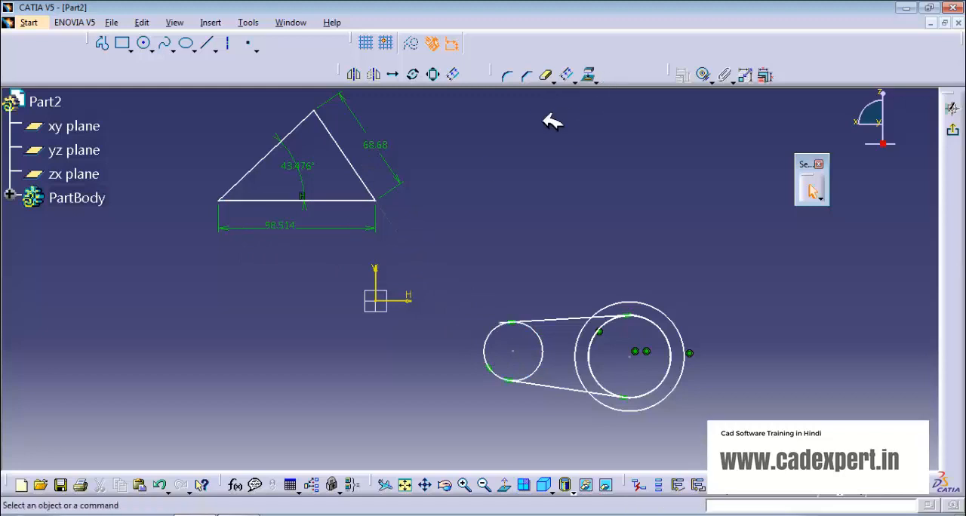
- Use the general Constraint tool to dimension the angle between the triangle's right side and base, and delete the right side's length dimension
{"action": "left_click", "coordinate": [712, 80]}
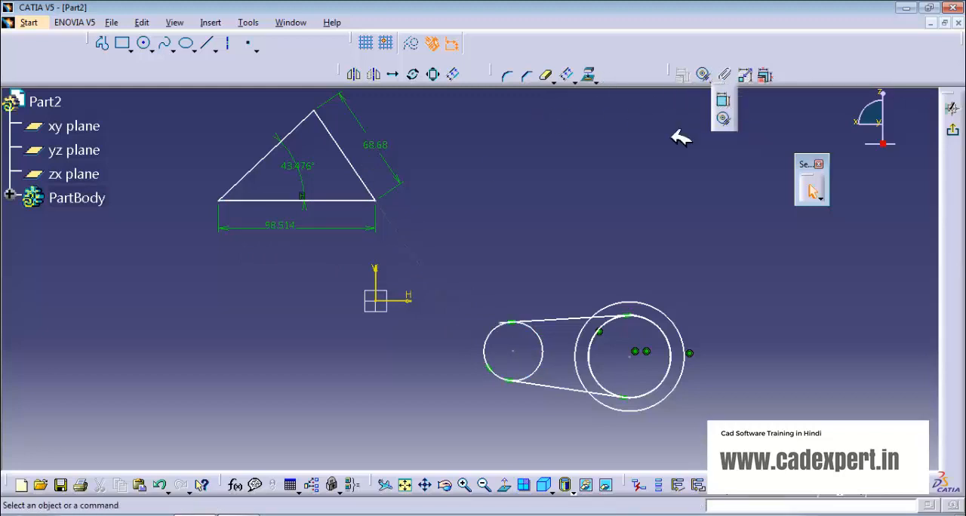
{"action": "left_click", "coordinate": [644, 115]}
{"action": "left_click", "coordinate": [731, 80]}
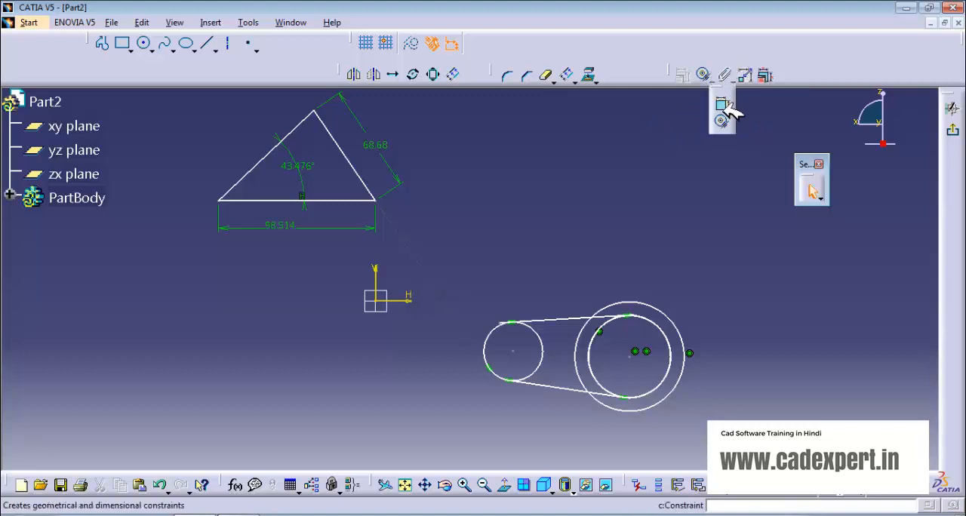
{"action": "left_click", "coordinate": [726, 105]}
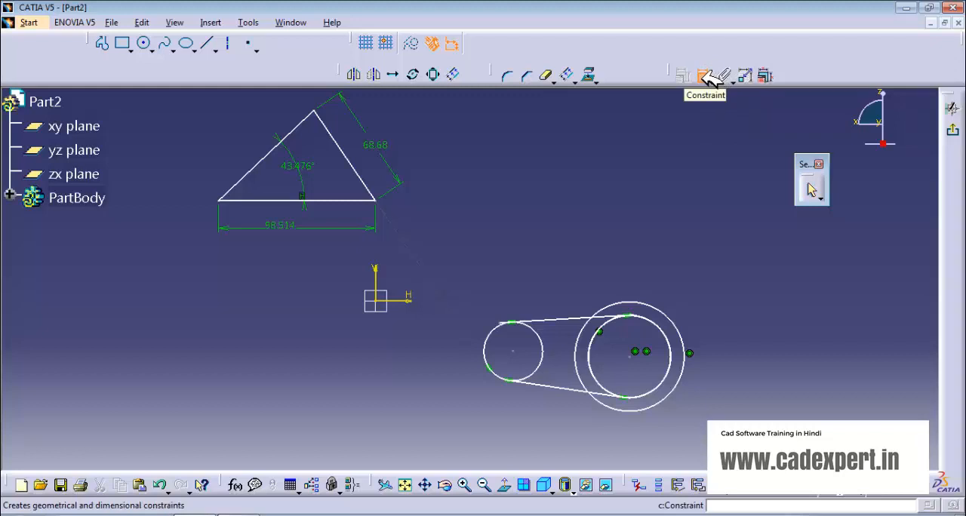
{"action": "left_click", "coordinate": [705, 77]}
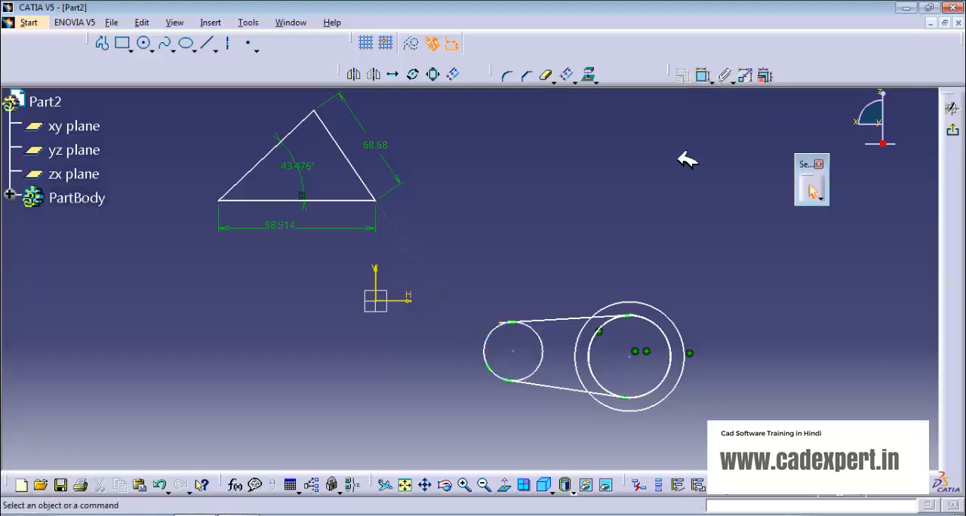
{"action": "left_click", "coordinate": [707, 76]}
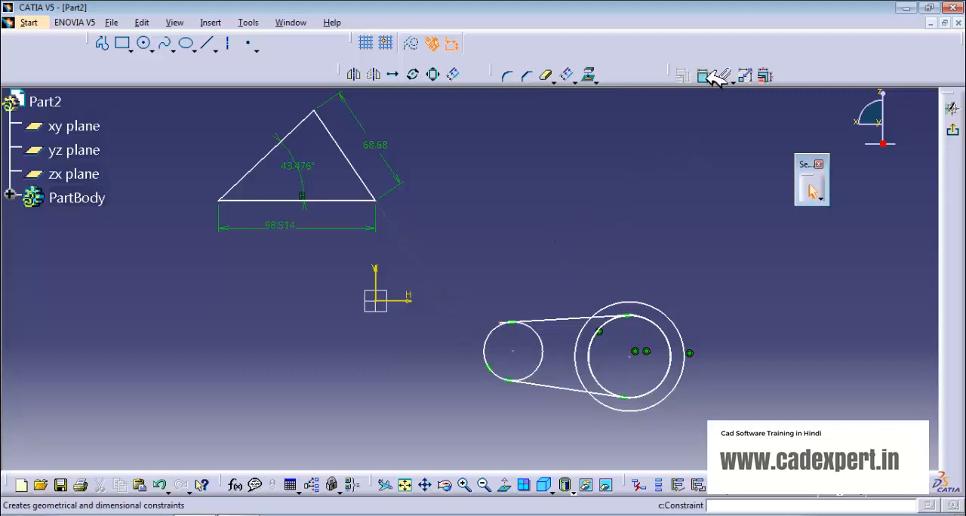
{"action": "left_click", "coordinate": [709, 77]}
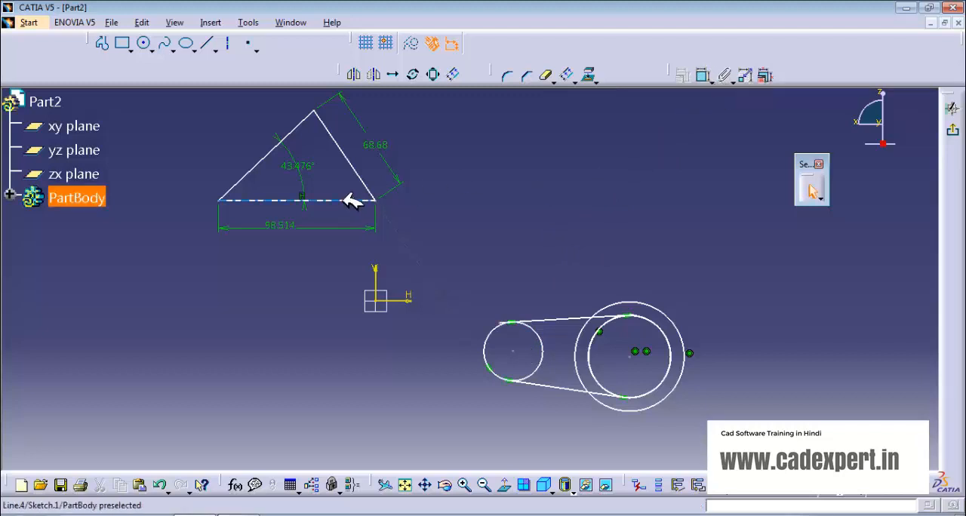
{"action": "left_click", "coordinate": [703, 76]}
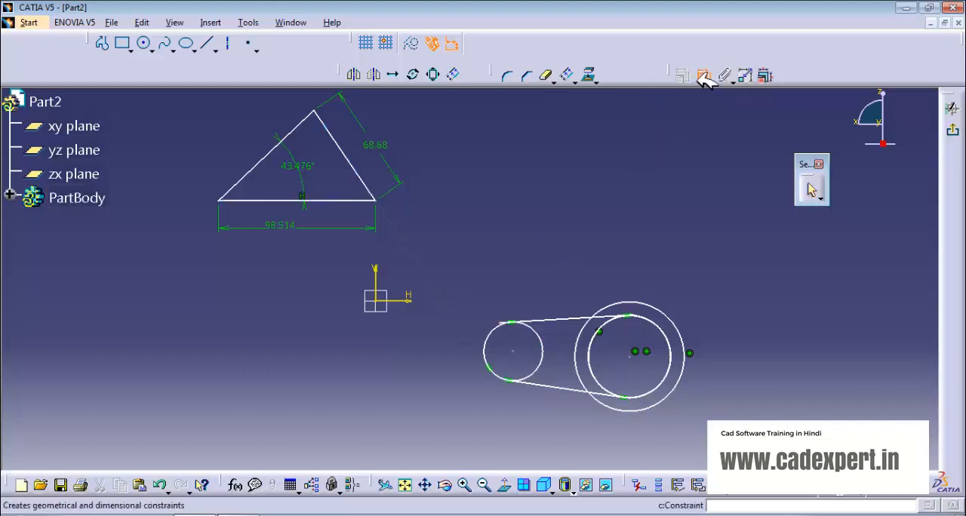
{"action": "left_click", "coordinate": [367, 176]}
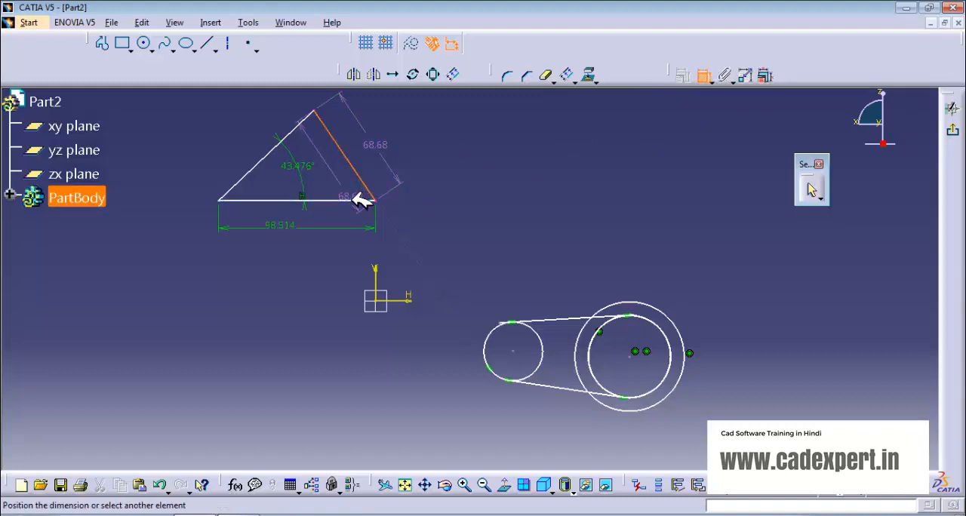
{"action": "left_click", "coordinate": [362, 199]}
{"action": "left_click", "coordinate": [353, 183]}
{"action": "left_click", "coordinate": [387, 146]}
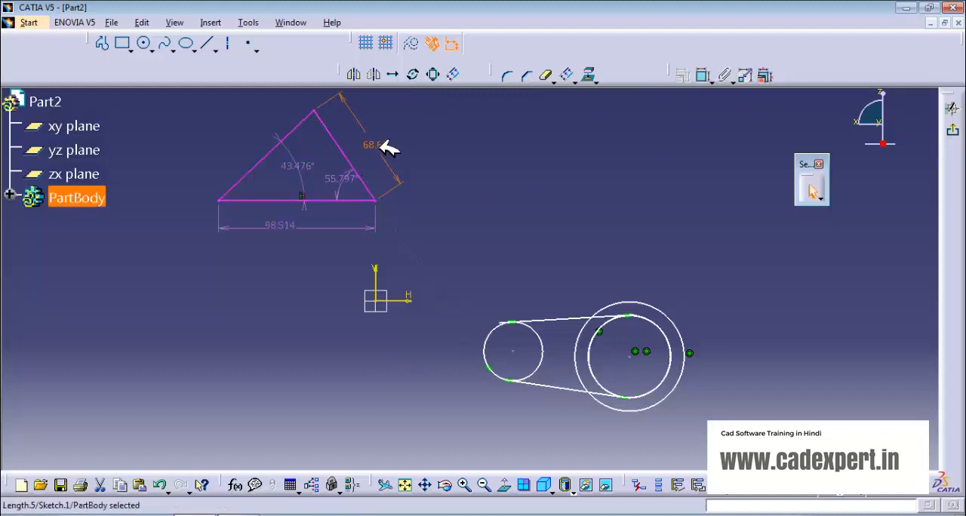
{"action": "key", "text": "Delete"}
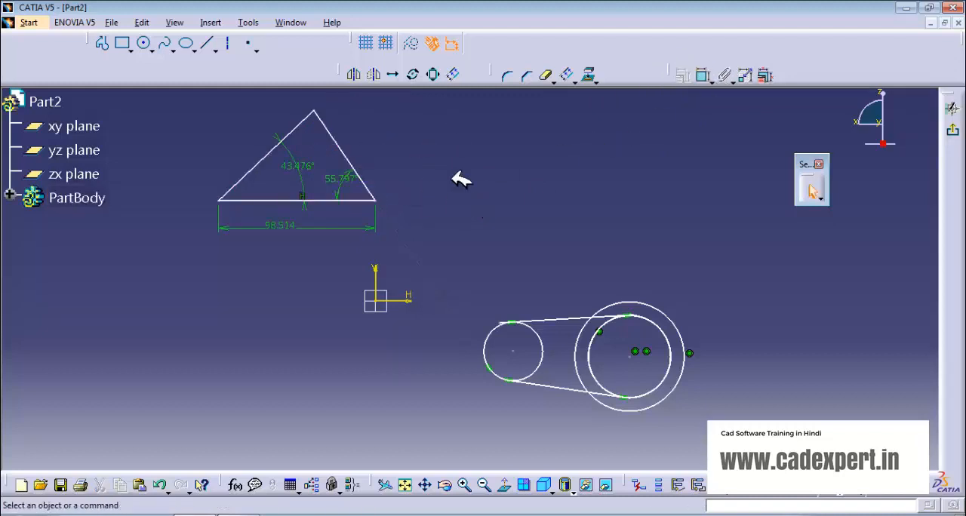
- Constrain the triangle's base to the sketch's H axis with a Coincidence constraint
{"action": "left_click", "coordinate": [703, 76]}
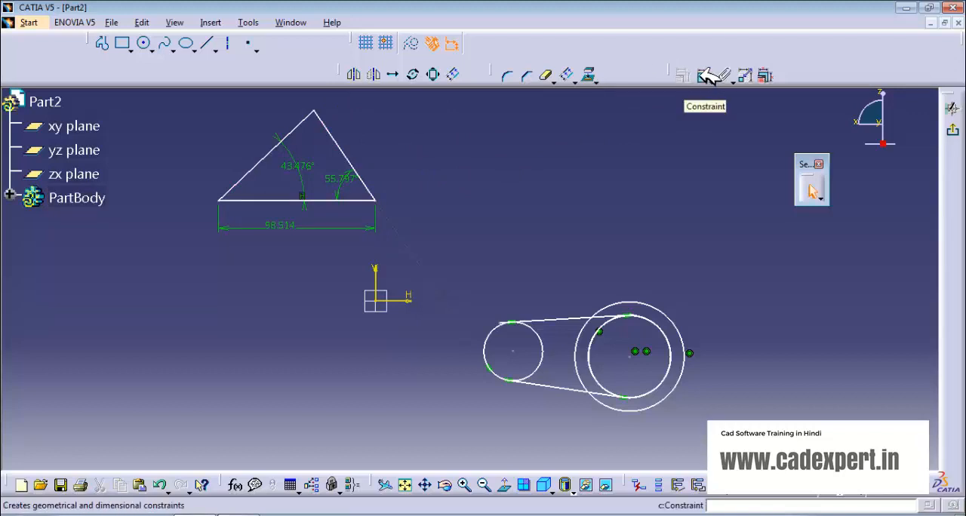
{"action": "left_click", "coordinate": [349, 200]}
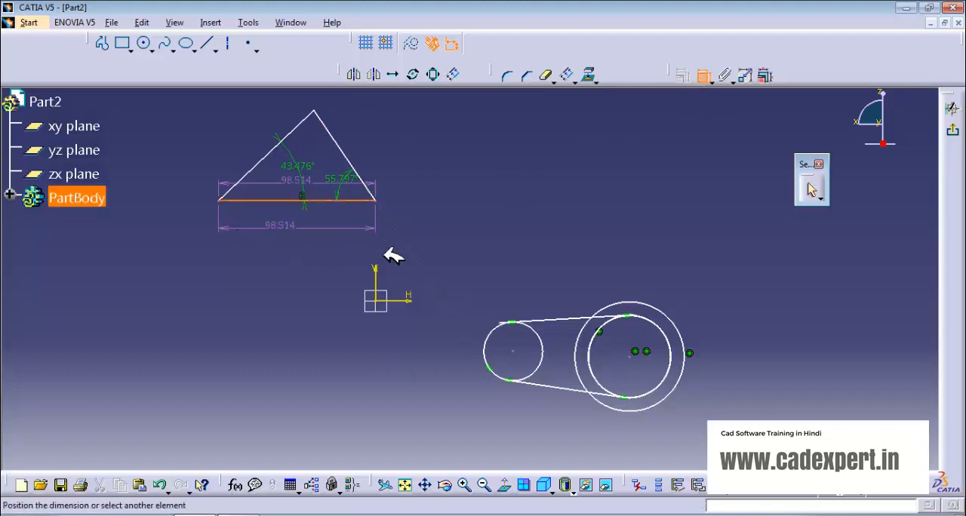
{"action": "left_click", "coordinate": [408, 301]}
{"action": "right_click", "coordinate": [526, 224]}
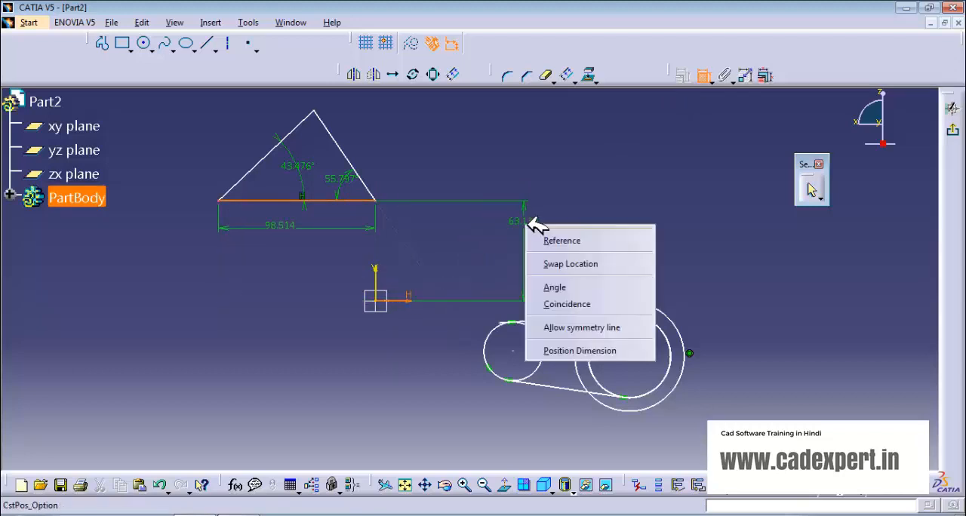
{"action": "left_click", "coordinate": [568, 304]}
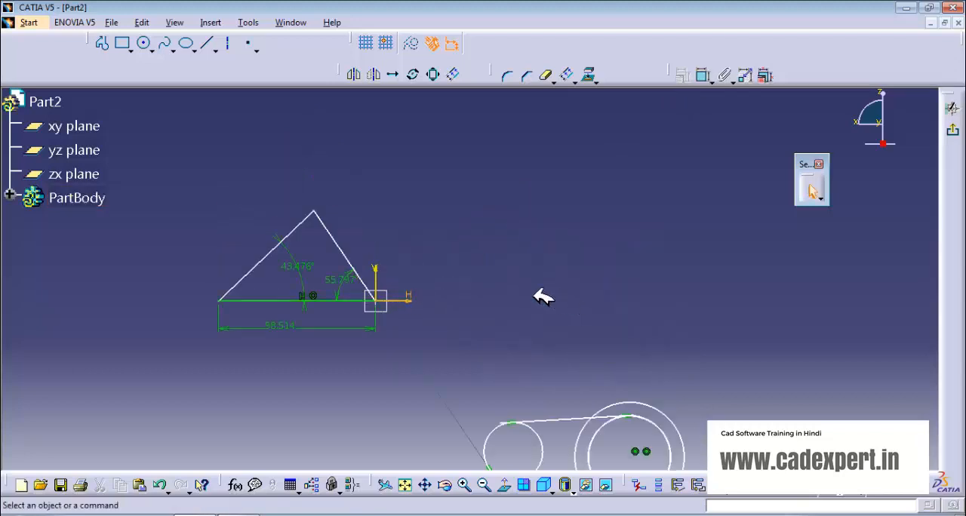
{"action": "middle_click_drag", "start_coordinate": [529, 299], "coordinate": [515, 256]}
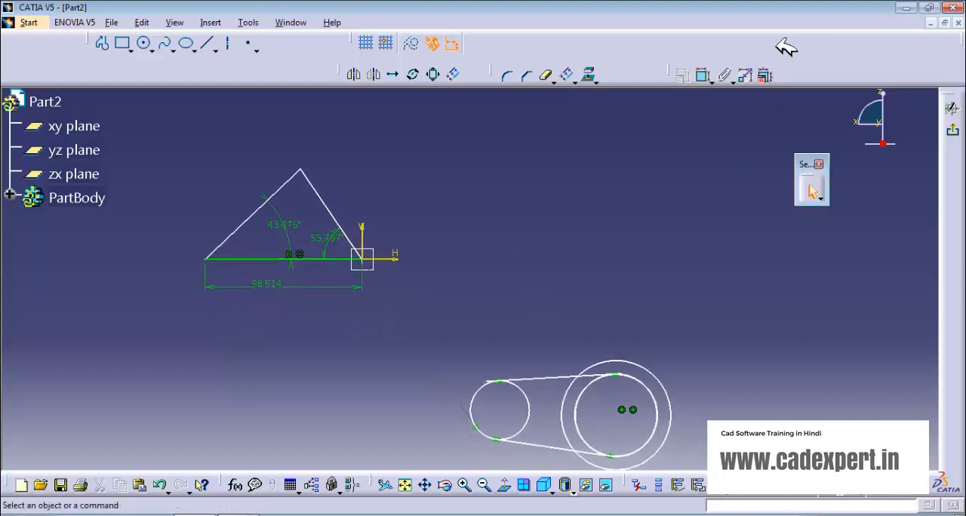
- Attach both tangent lines and the smaller circle together as a rigid set with Fix Together
{"action": "left_click", "coordinate": [702, 76]}
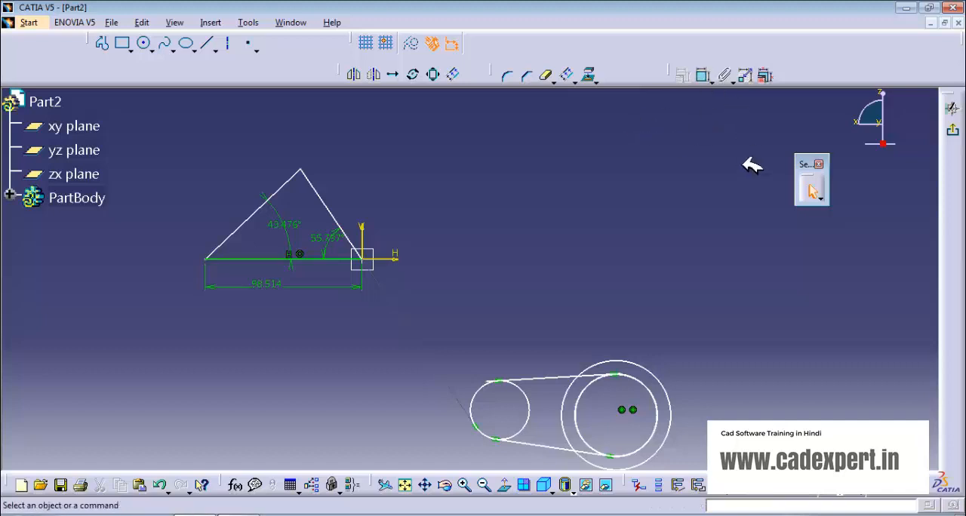
{"action": "left_click", "coordinate": [727, 76]}
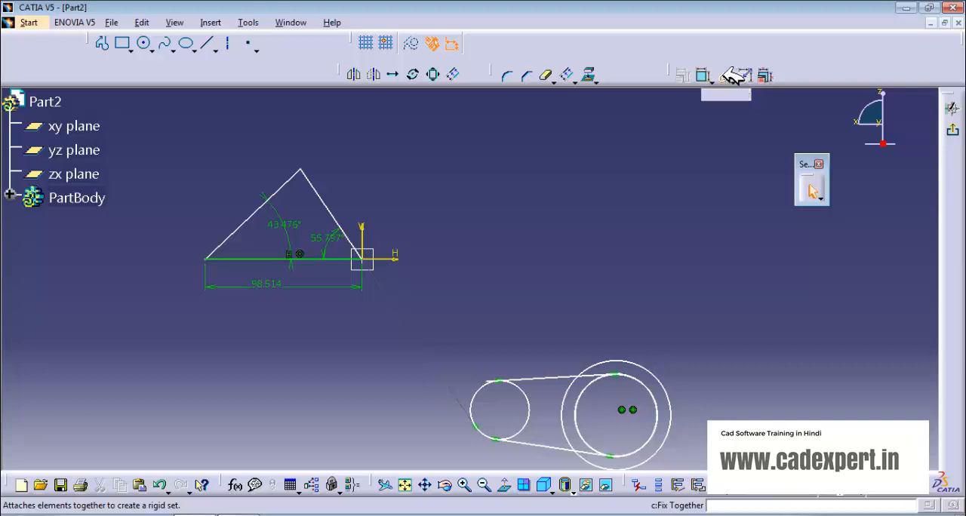
{"action": "left_click", "coordinate": [536, 381]}
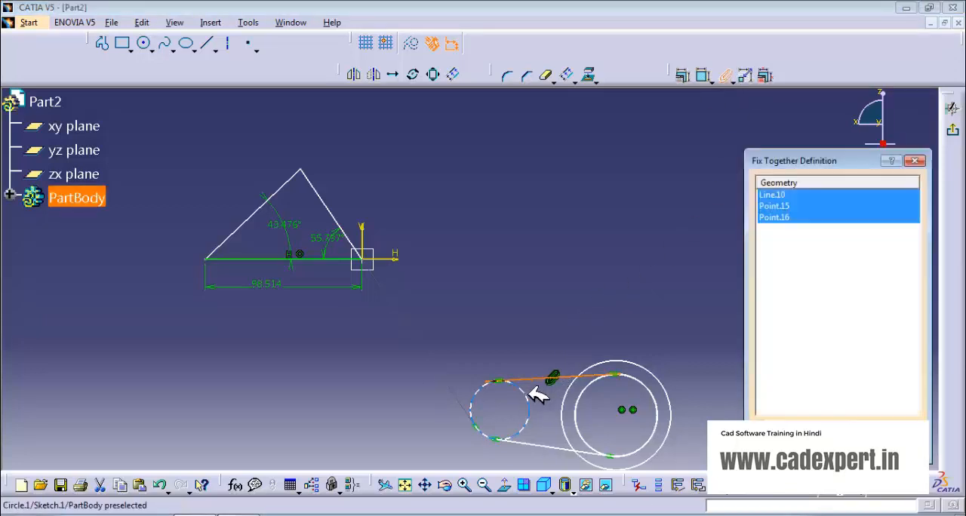
{"action": "left_click", "coordinate": [533, 393]}
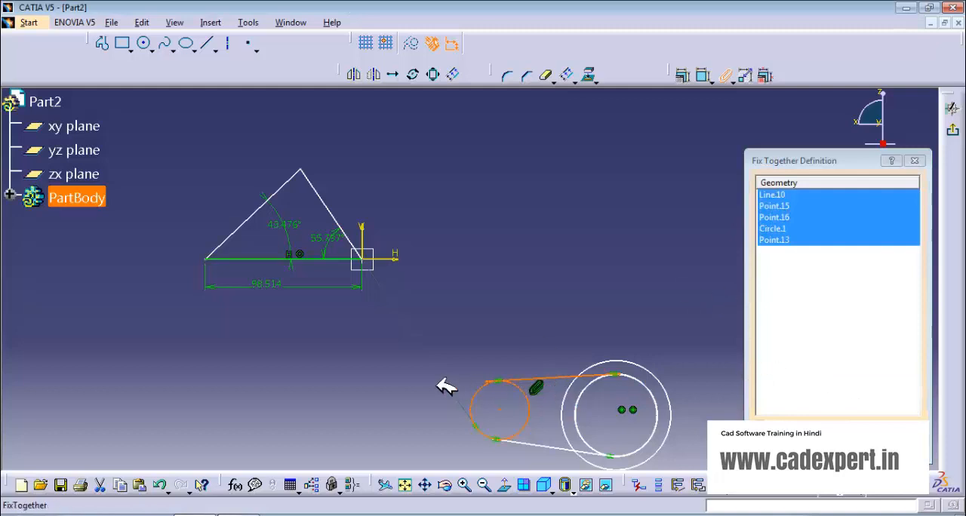
{"action": "left_click", "coordinate": [522, 443]}
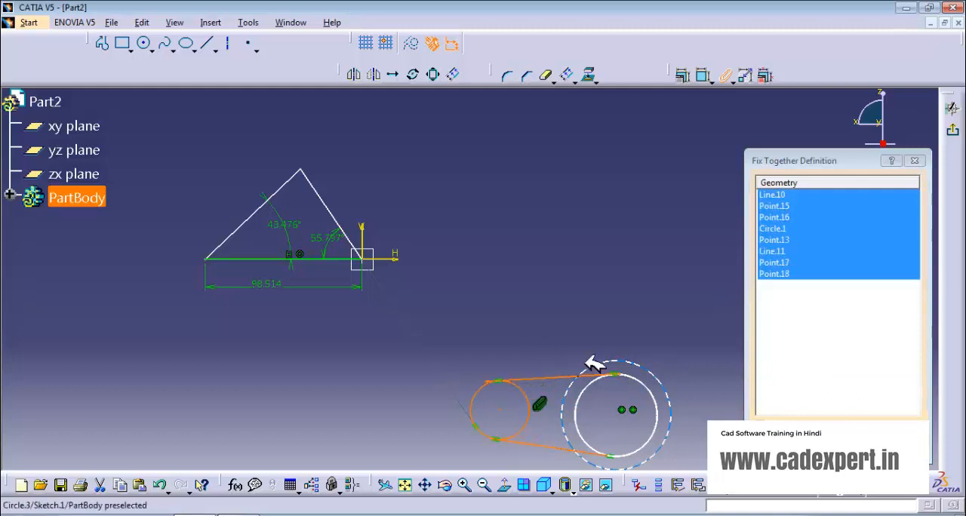
{"action": "left_click", "coordinate": [847, 451]}
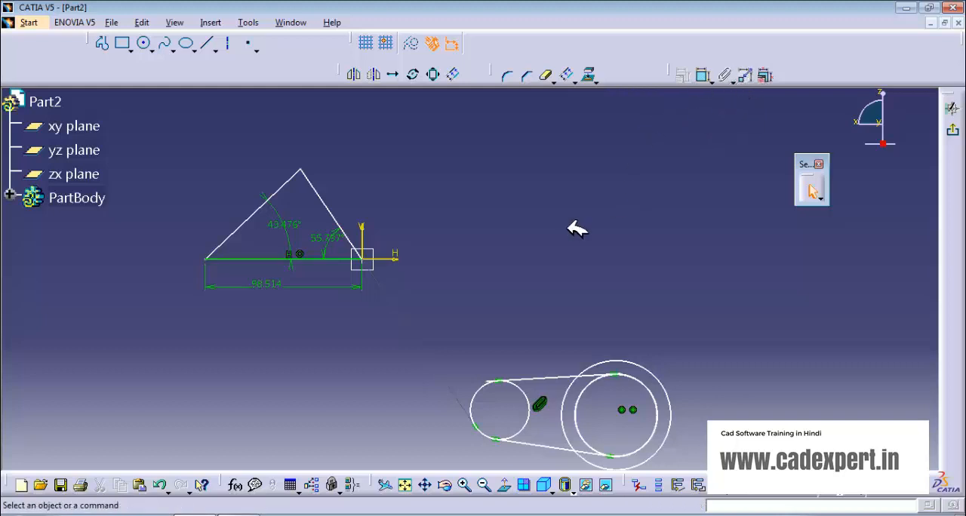
{"action": "mouse_move", "coordinate": [747, 74]}
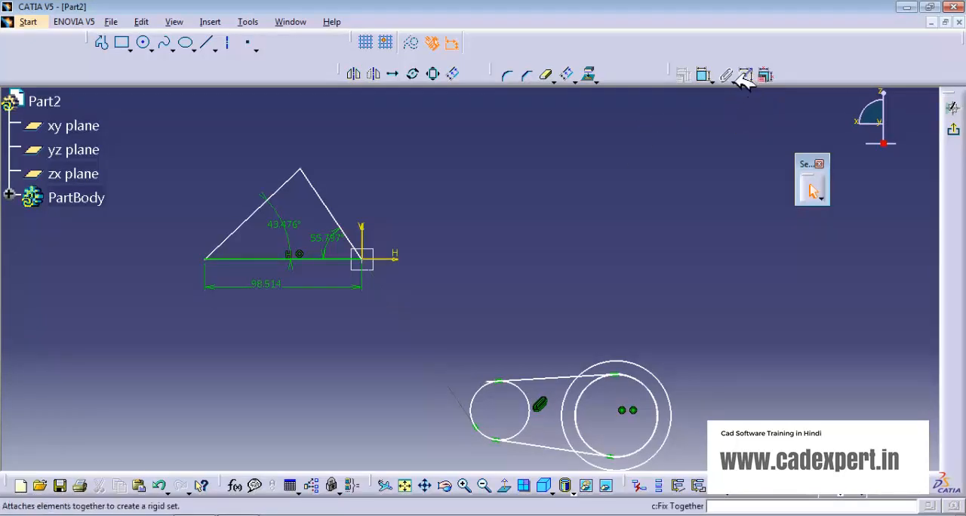